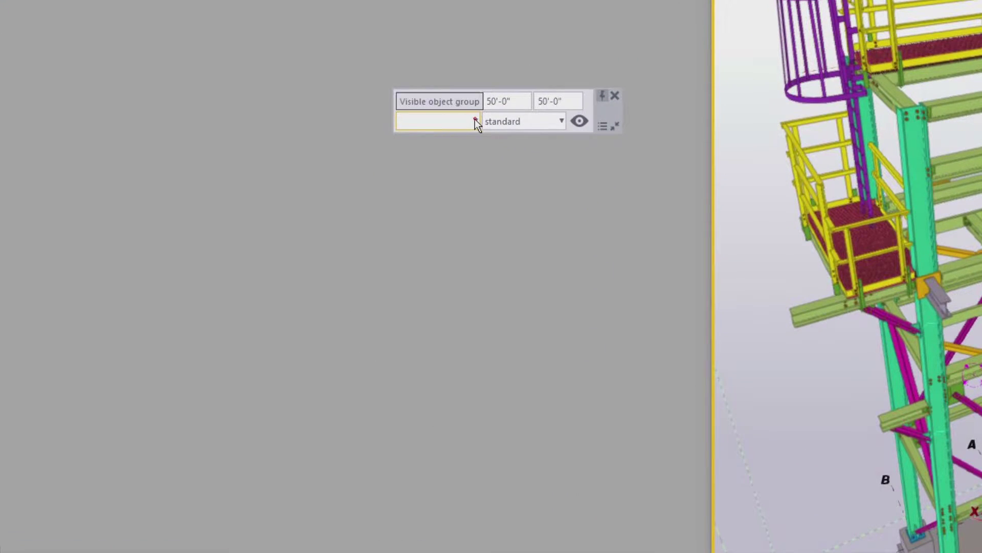
- Add the Swap handles macro to the Model view contextual toolbar
left_click(475, 120)
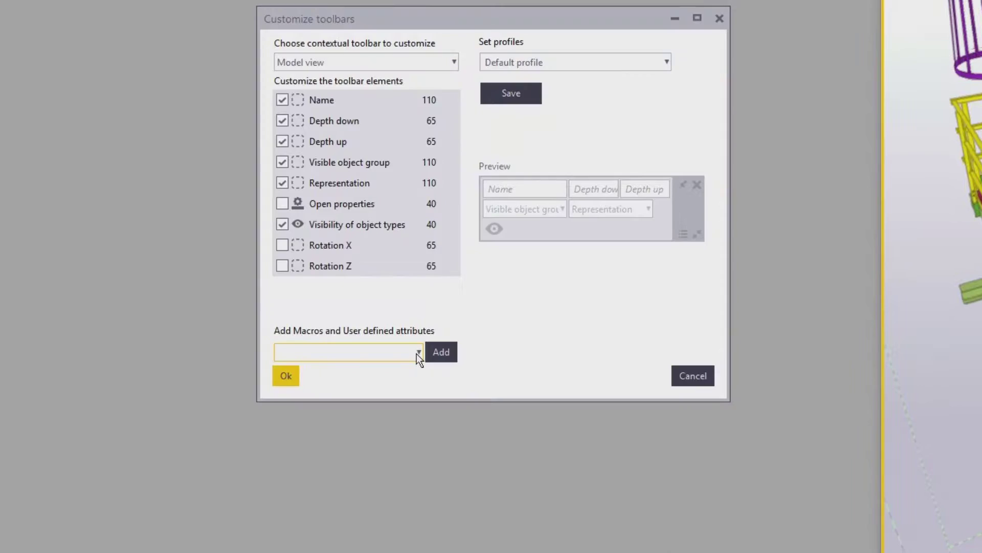
left_click(417, 352)
scroll(345, 440, "up", 10)
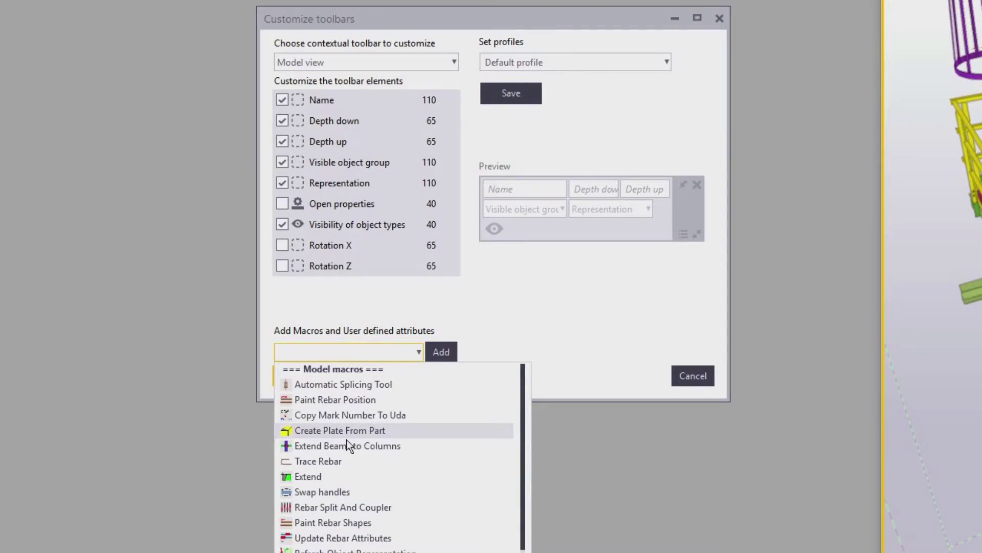
left_click(339, 493)
left_click(441, 352)
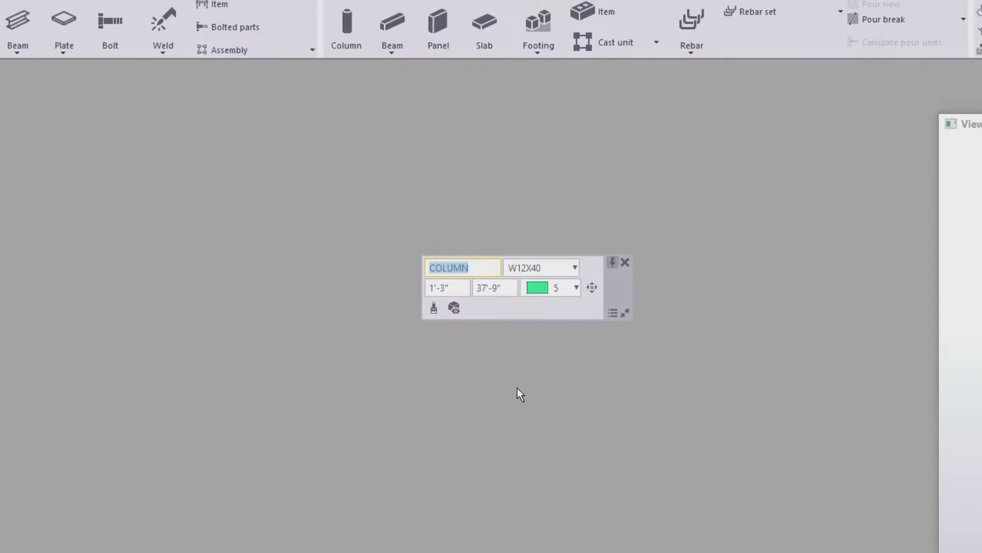
- Cycle through the column's contextual toolbar fields, from its name past the profile and levels
key("Tab")
key("Tab")
key("Tab")
key("Tab")
key("Tab")
key("Tab")
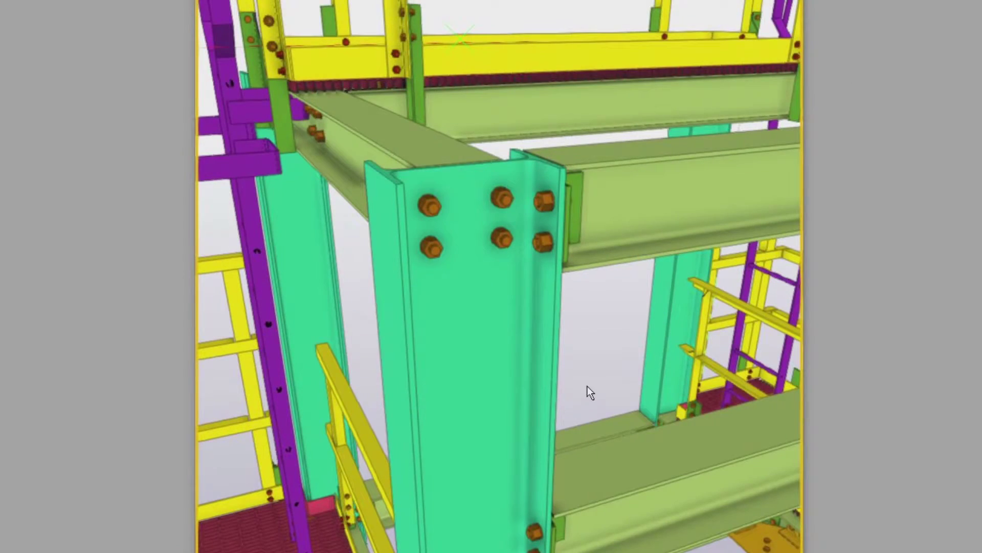
- Stretch the upper end of the green column upward by direct modification, with a numeric location of 8
left_click(550, 351)
left_click_drag(461, 163, 458, 97)
type("8")
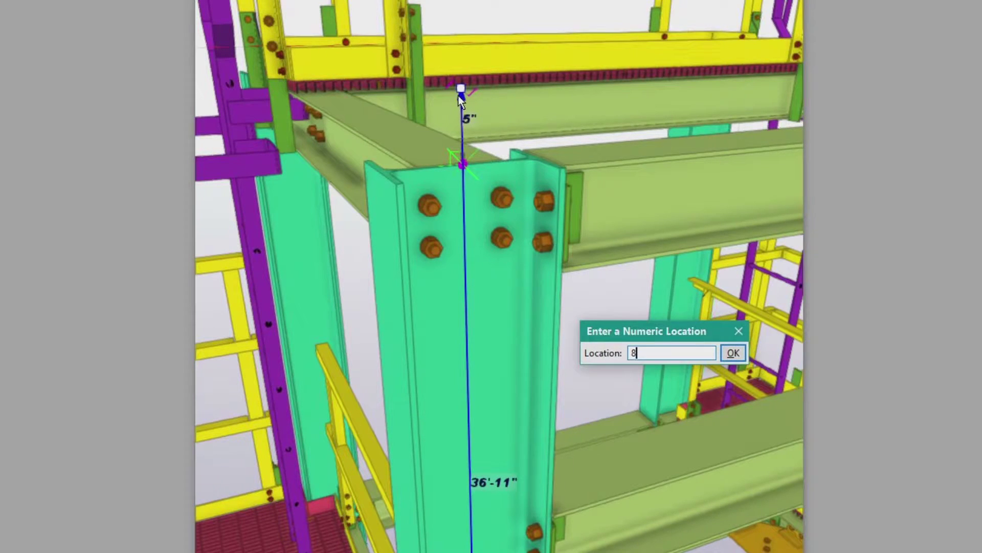
key("Return")
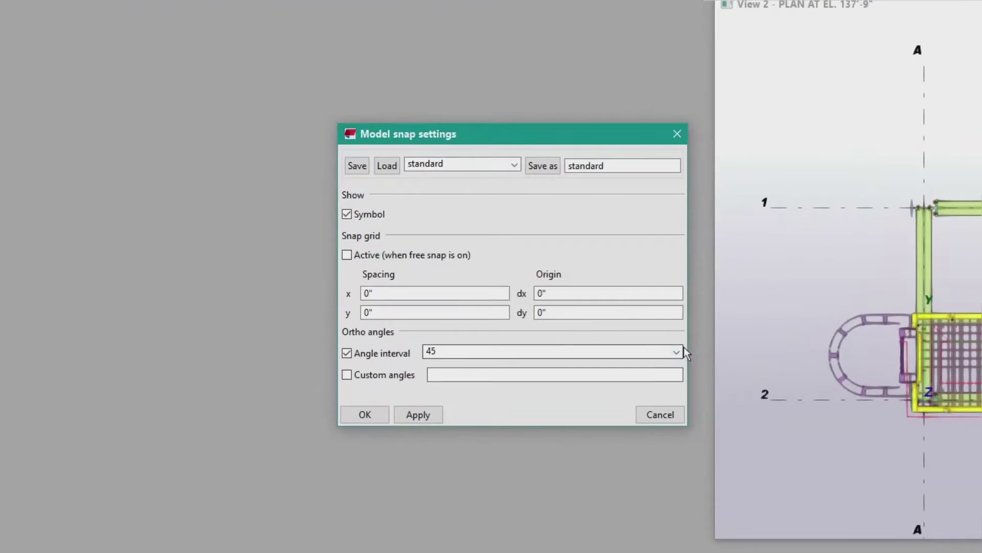
- Set the ortho angle interval to 30 in the model snap settings and apply it
left_click(674, 352)
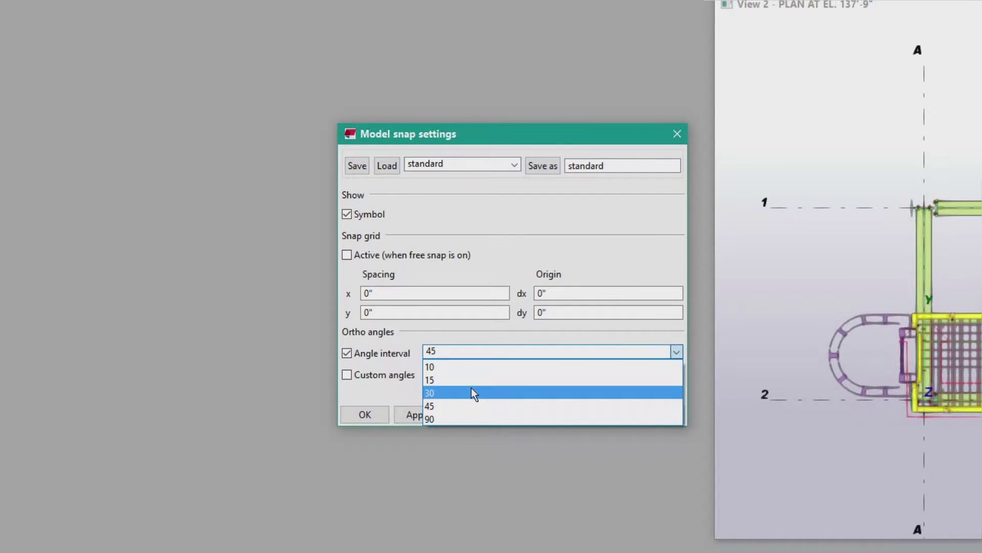
left_click(471, 389)
left_click(418, 414)
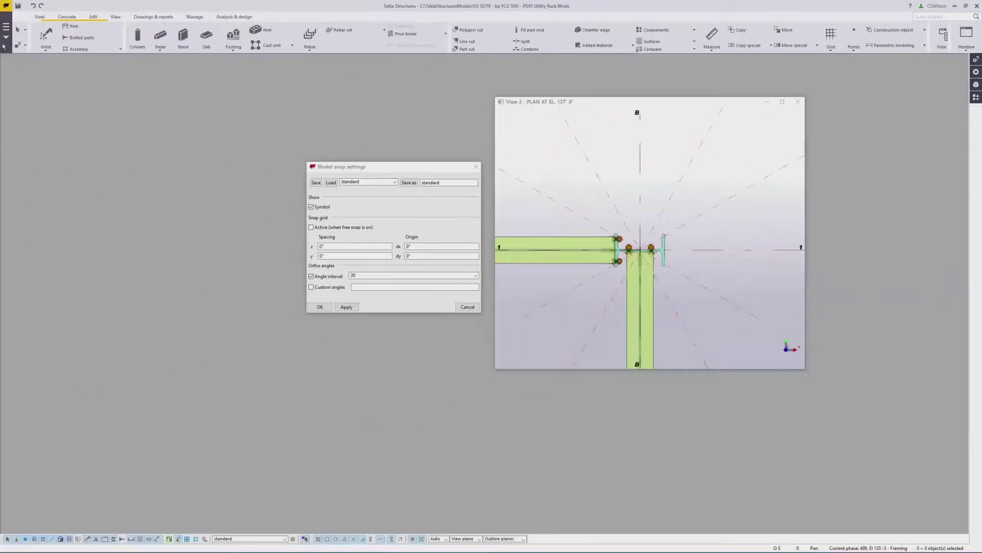
- Open the program's settings options
left_click(10, 16)
left_click(30, 195)
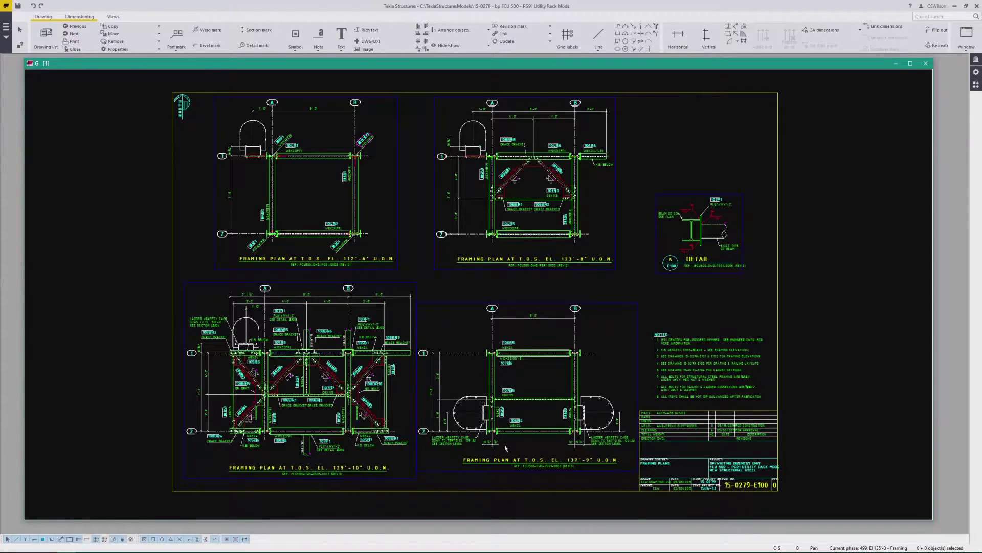
- Draw a six-point cover-up polygon over the beam connection beneath the existing W10 on gridline 1
scroll(506, 448, "up", 10)
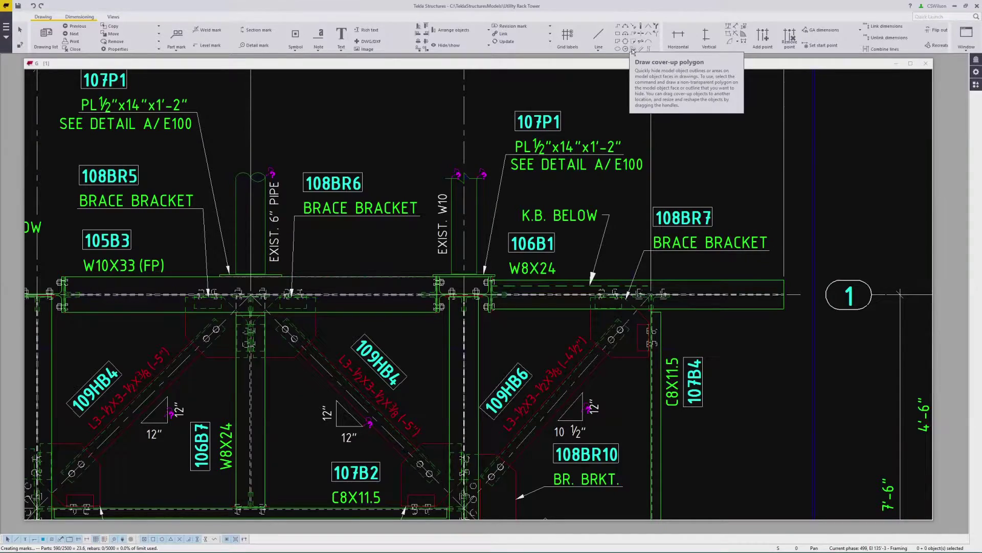
left_click(632, 49)
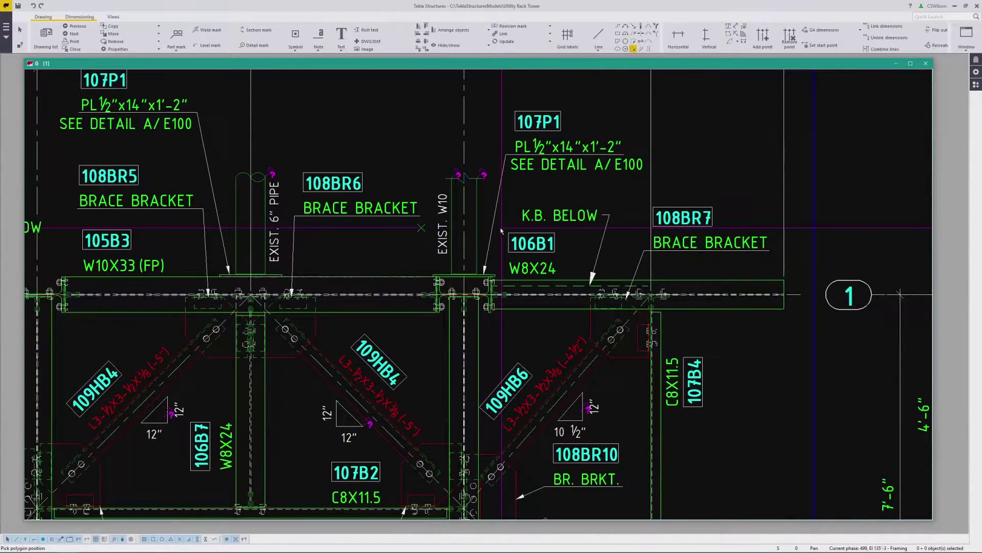
left_click(565, 269)
left_click(541, 324)
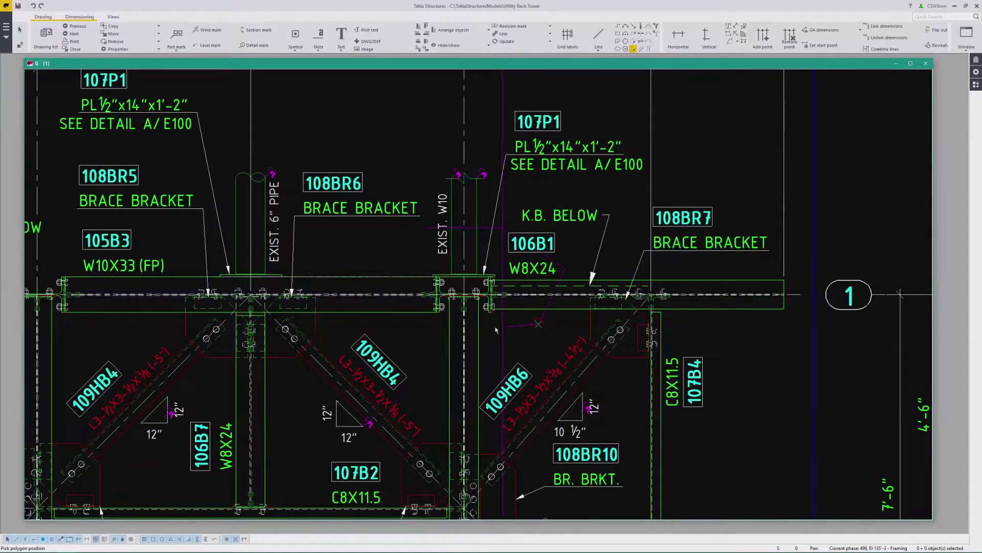
left_click(429, 331)
left_click(373, 291)
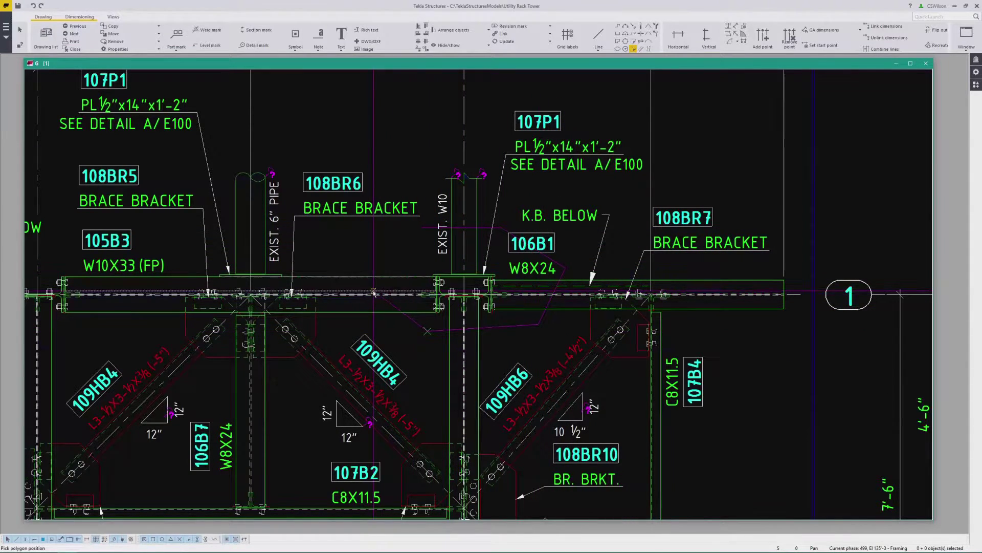
left_click(410, 236)
middle_click(451, 277)
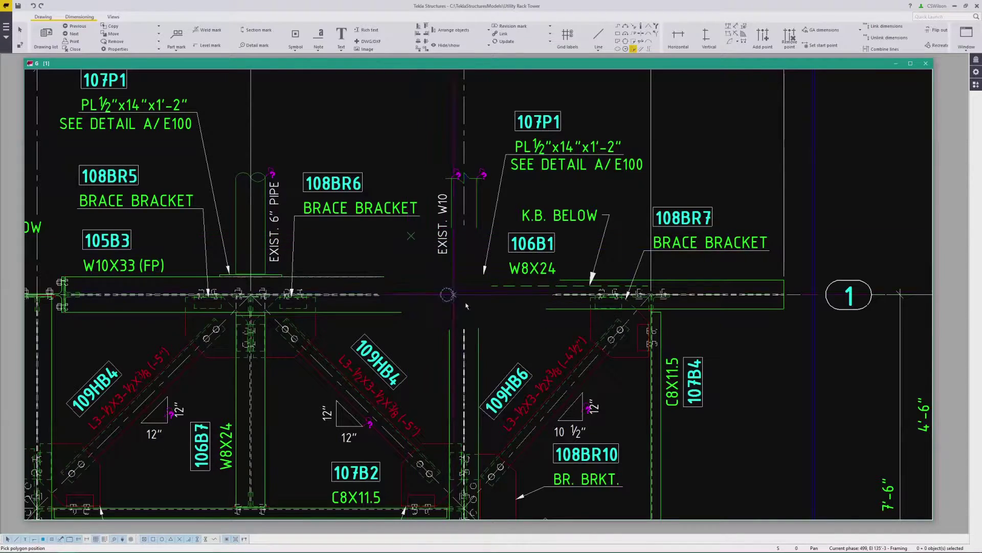
right_click(508, 316)
key("Escape")
- Reshape the cover-up polygon by pulling its lower edge's midpoint down and its upper-left corner inward
left_click(521, 327)
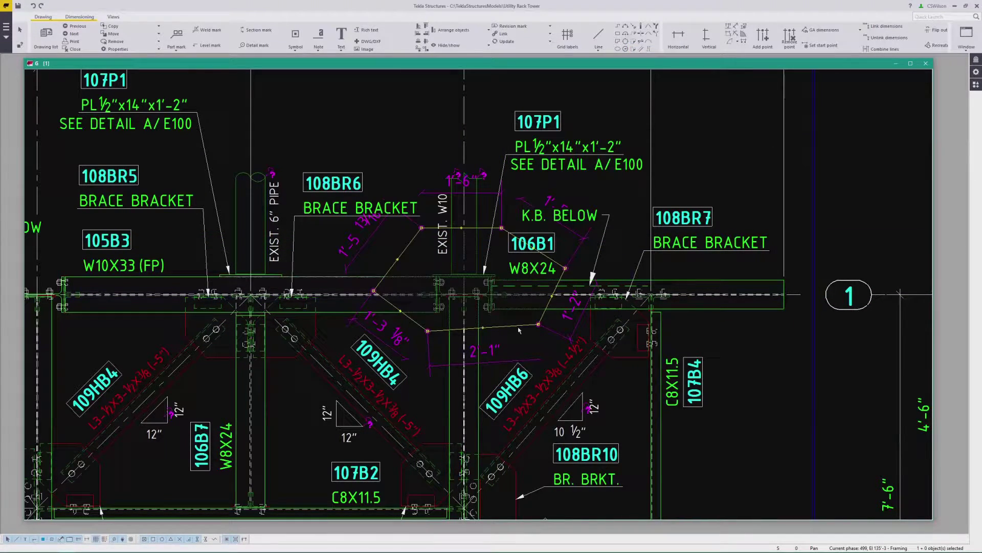
left_click_drag(483, 328, 478, 344)
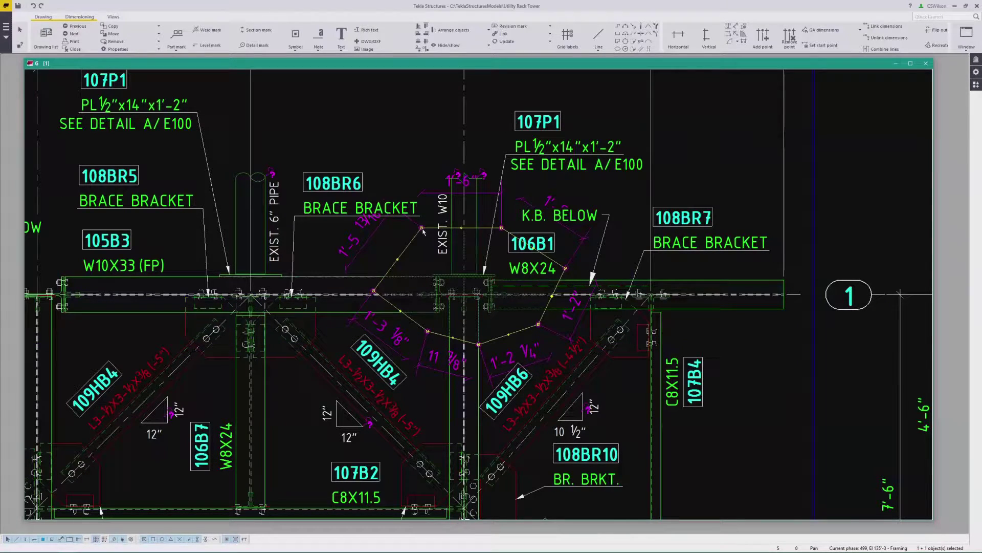
left_click_drag(422, 229, 434, 265)
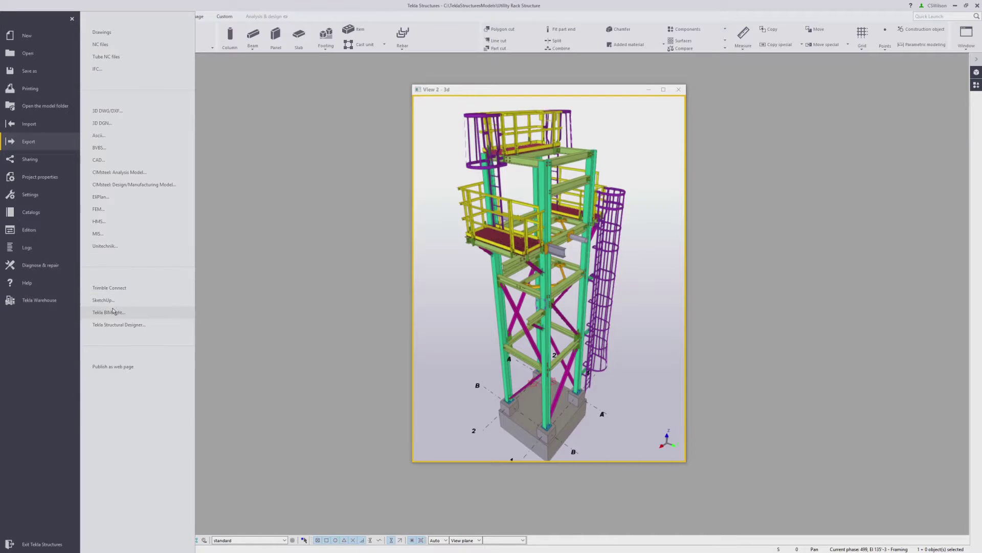
- Publish the whole Utility Rack Structure model to Tekla BIMsight, split by phases and opened after publishing
left_click(113, 312)
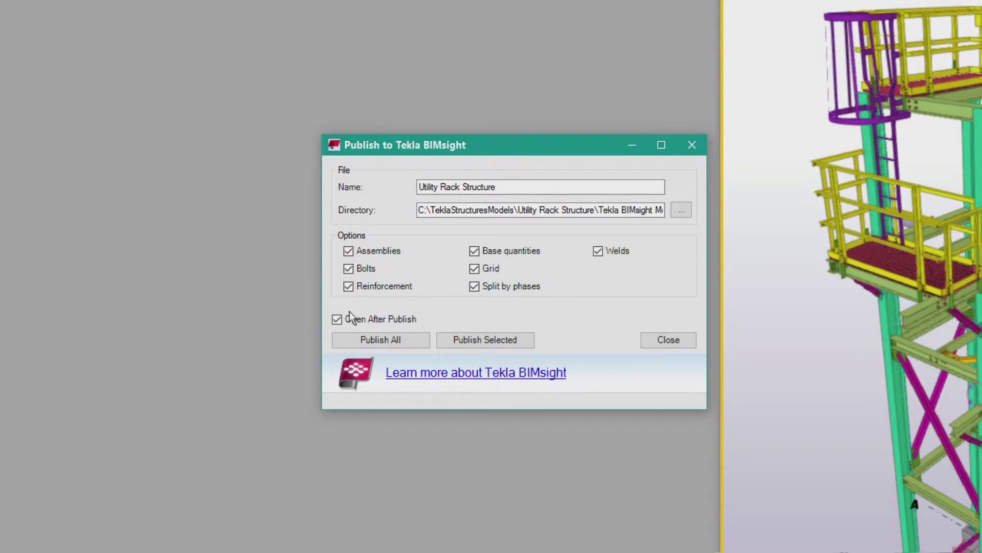
left_click(337, 319)
left_click(364, 339)
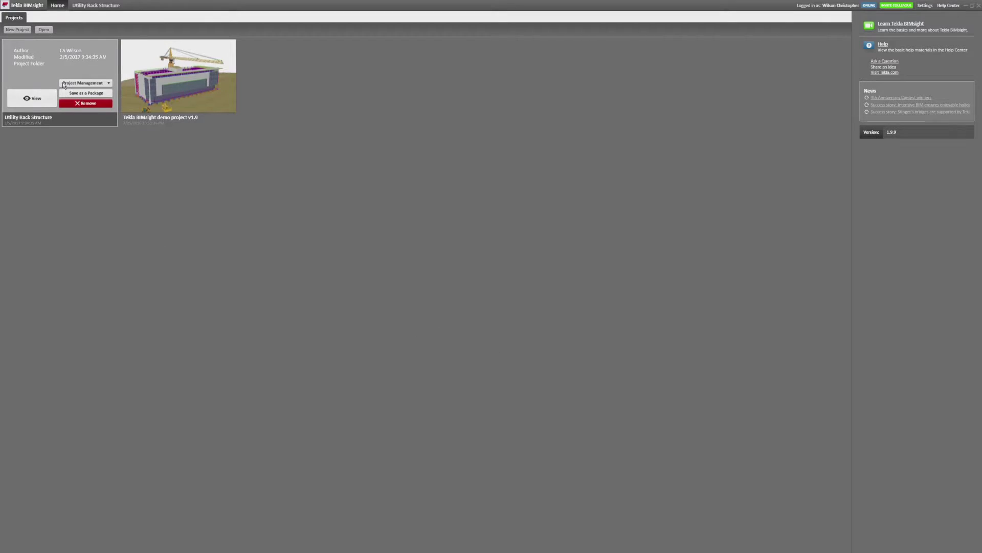
- Open the Utility Rack Structure project in Tekla BIMsight and explore the model list's colors, visibility and individual phases
left_click(34, 100)
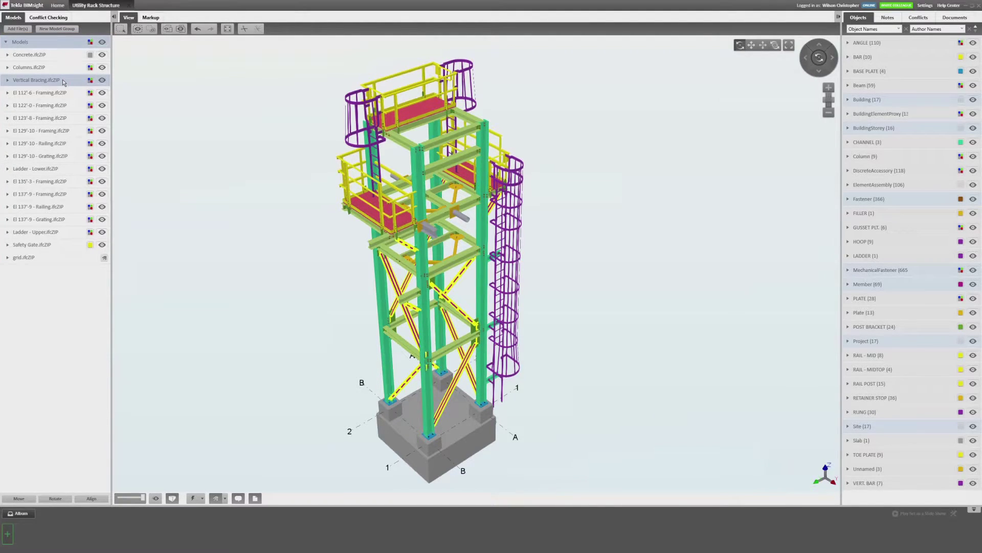
left_click(103, 67)
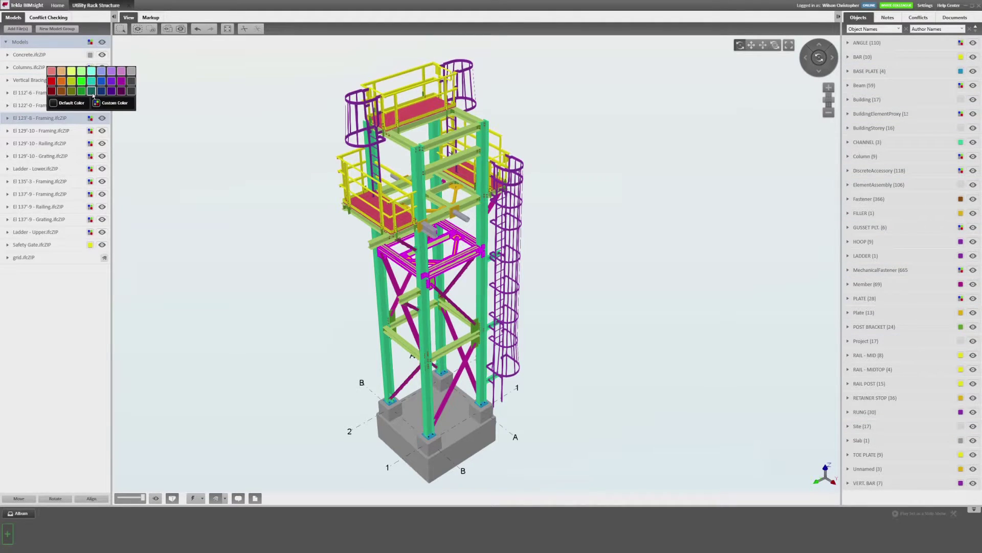
left_click(7, 67)
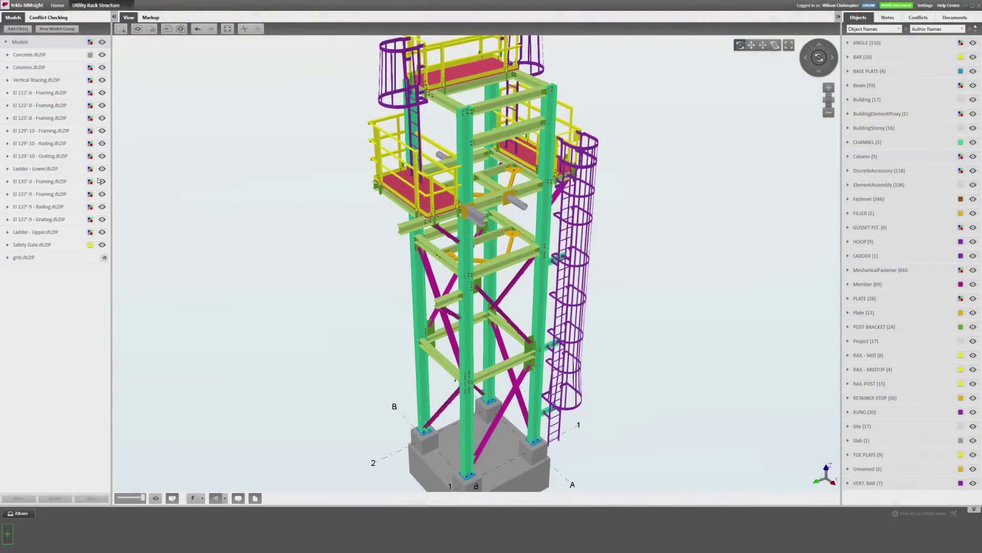
double_click(38, 206)
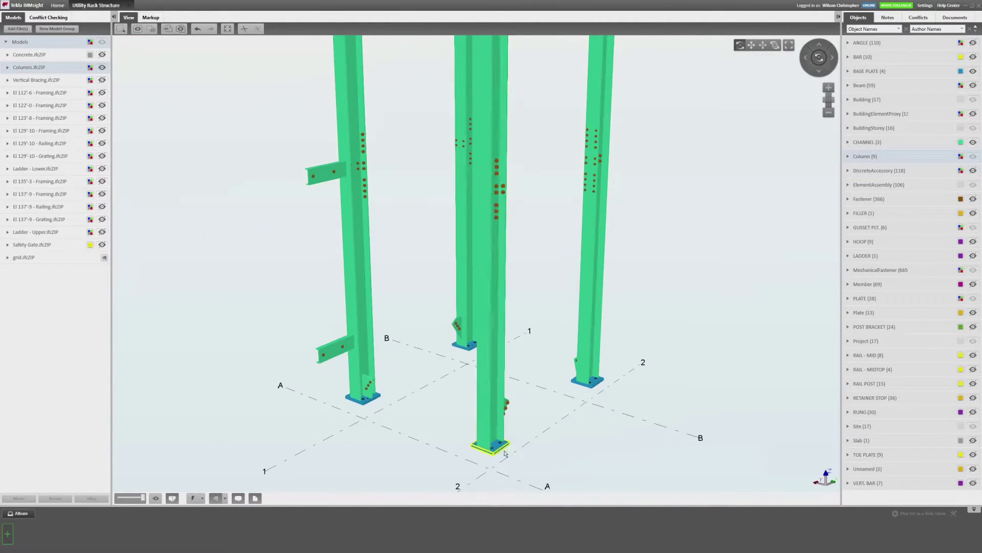
- Show the phase models in turn from the columns to the El 112'-6 framing and inspect the lower connections
left_click(102, 68)
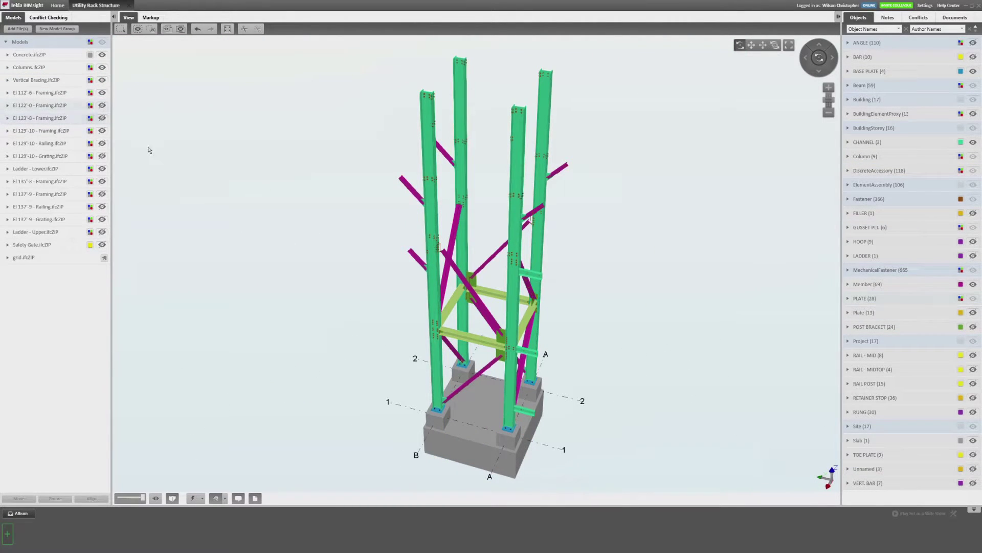
scroll(532, 376, "up", 10)
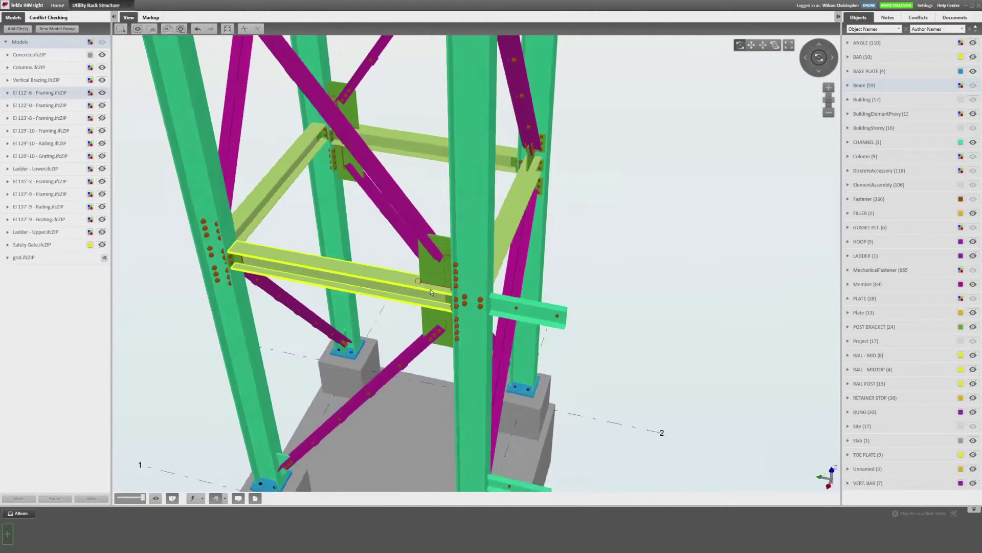
left_click_drag(494, 268, 516, 259)
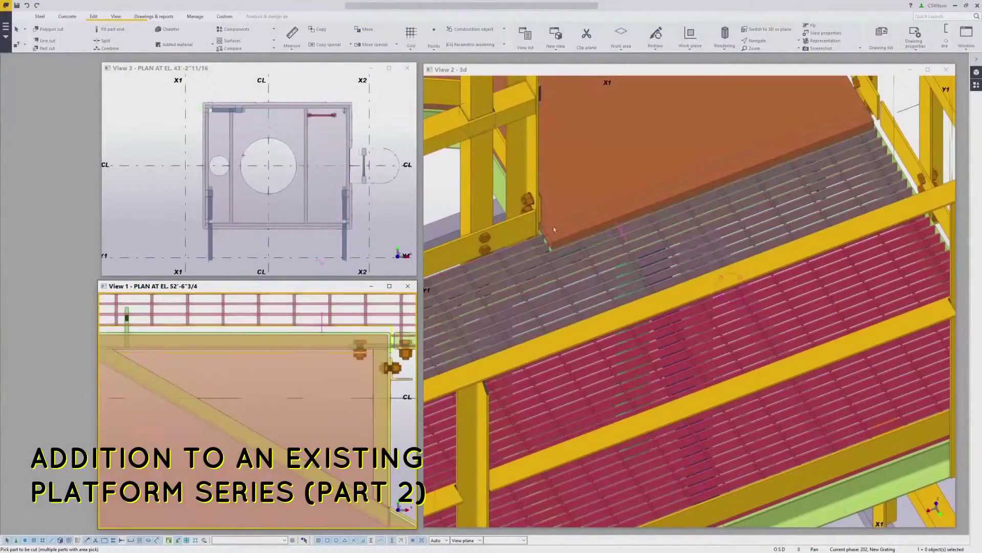
scroll(553, 226, "up", 5)
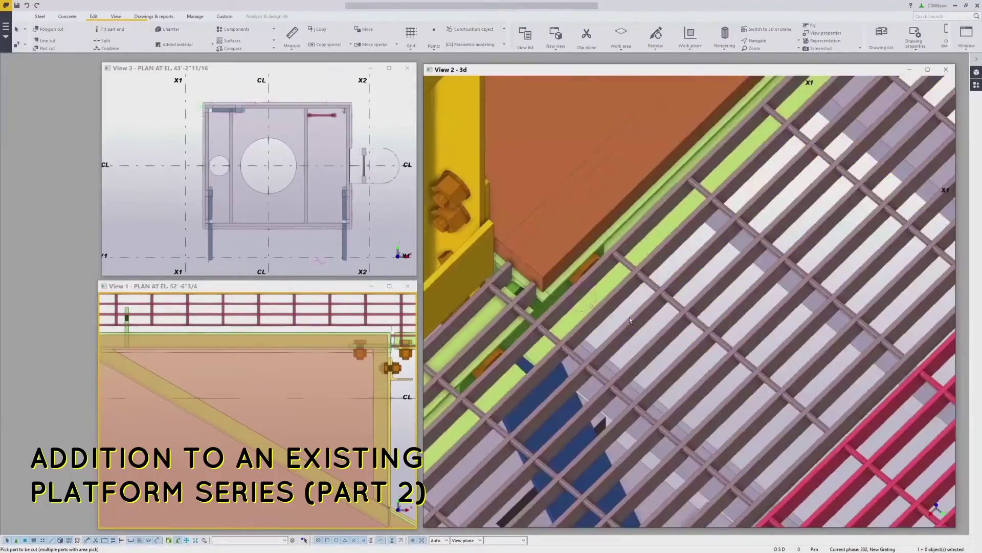
middle_click_drag(629, 317, 610, 305, "ctrl")
scroll(610, 305, "down", 5)
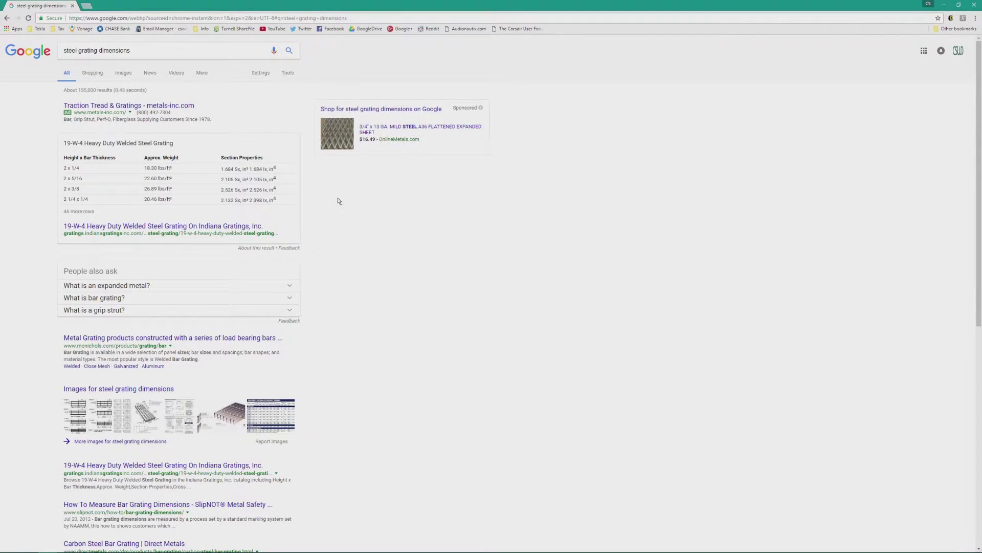
- Switch to the web browser and browse the search results for steel grating dimensions
scroll(338, 201, "down", 3)
scroll(339, 197, "down", 2)
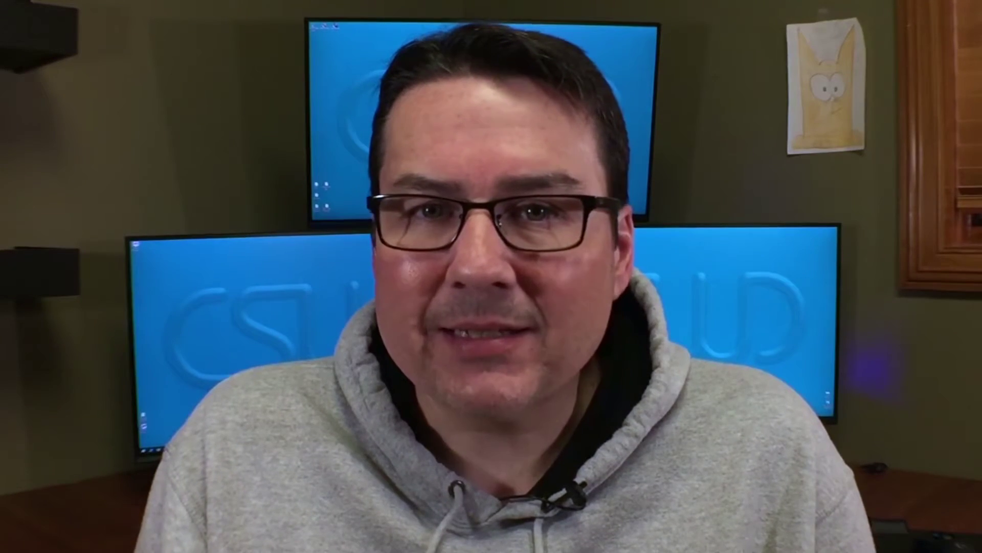
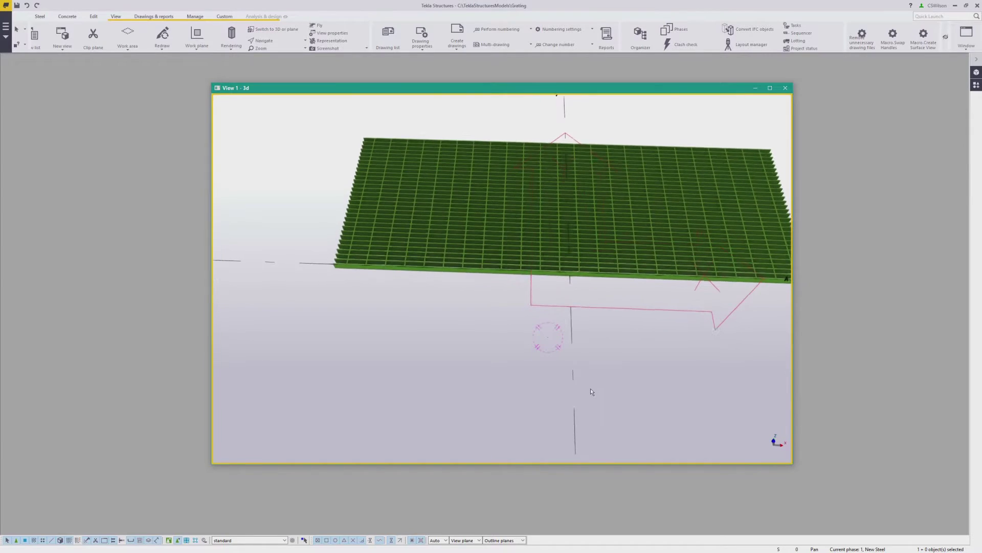
- Select all the grating parts, open the SketchUp export and check its advanced object-type options
key("ctrl+a")
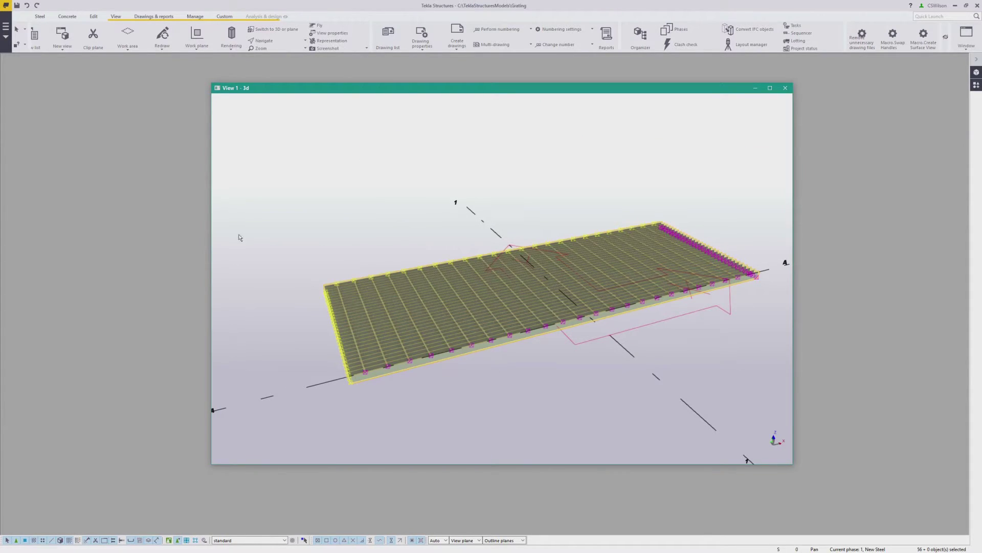
left_click(6, 26)
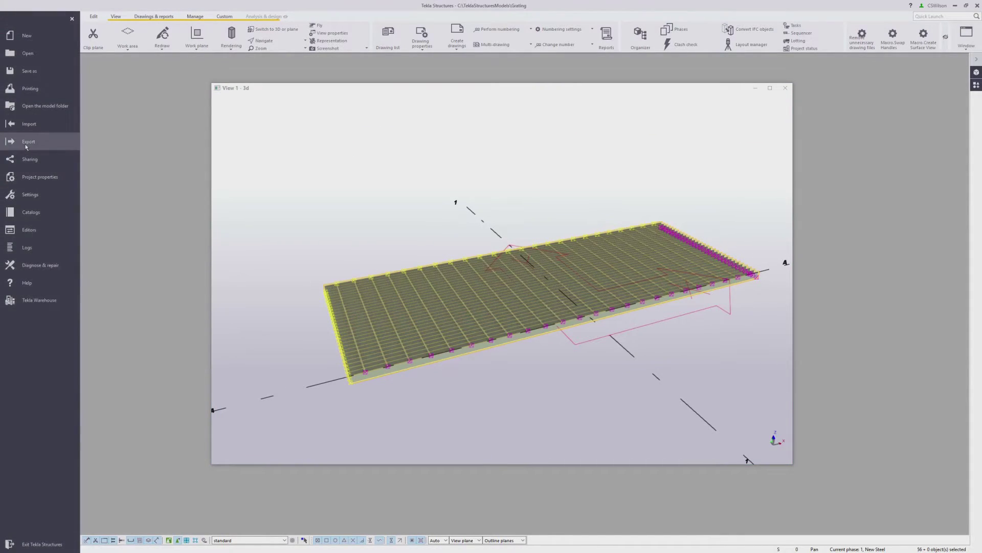
left_click(28, 141)
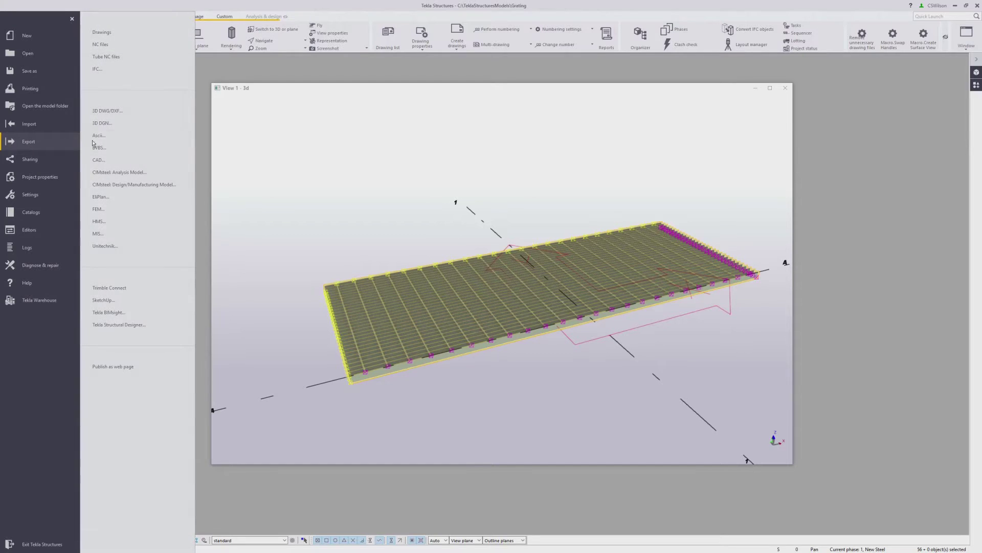
left_click(113, 300)
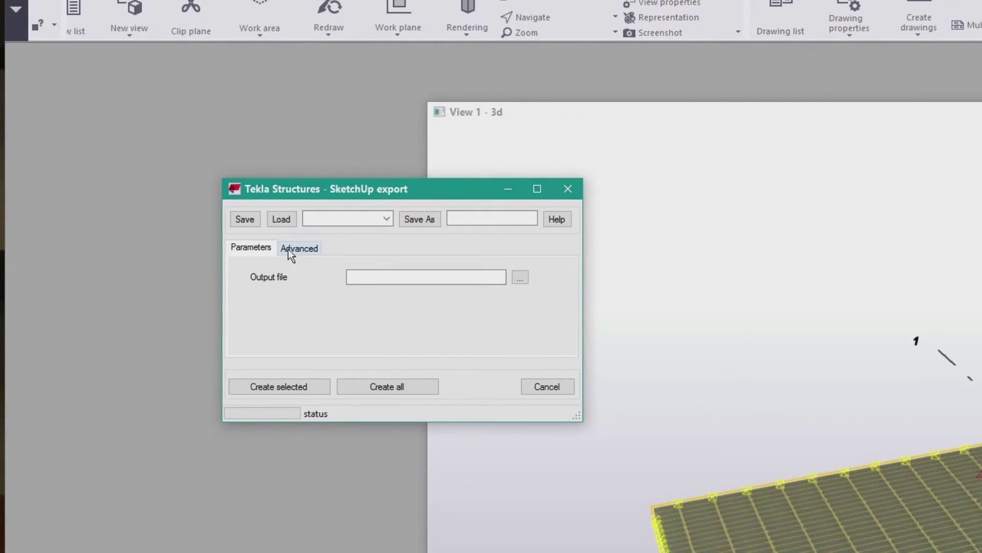
left_click(292, 252)
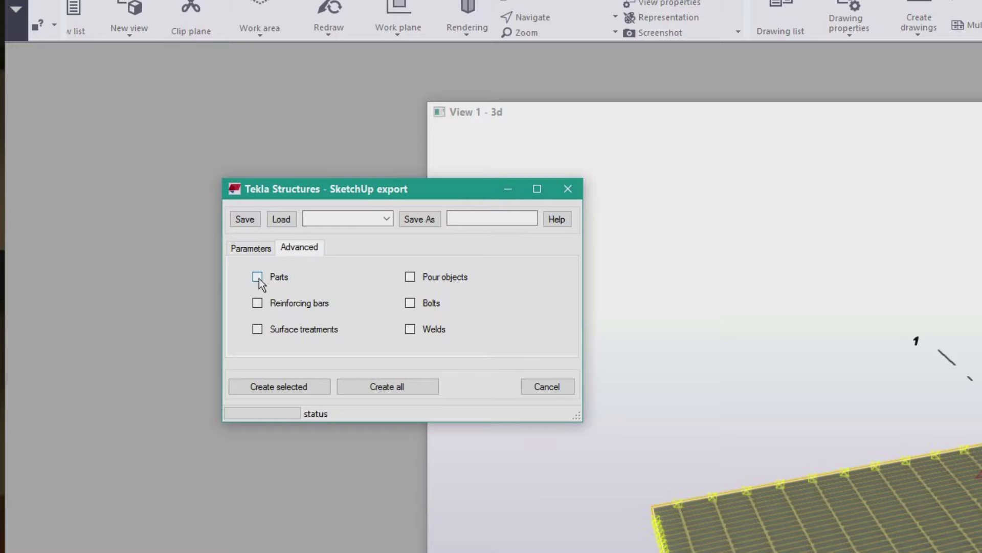
left_click(238, 249)
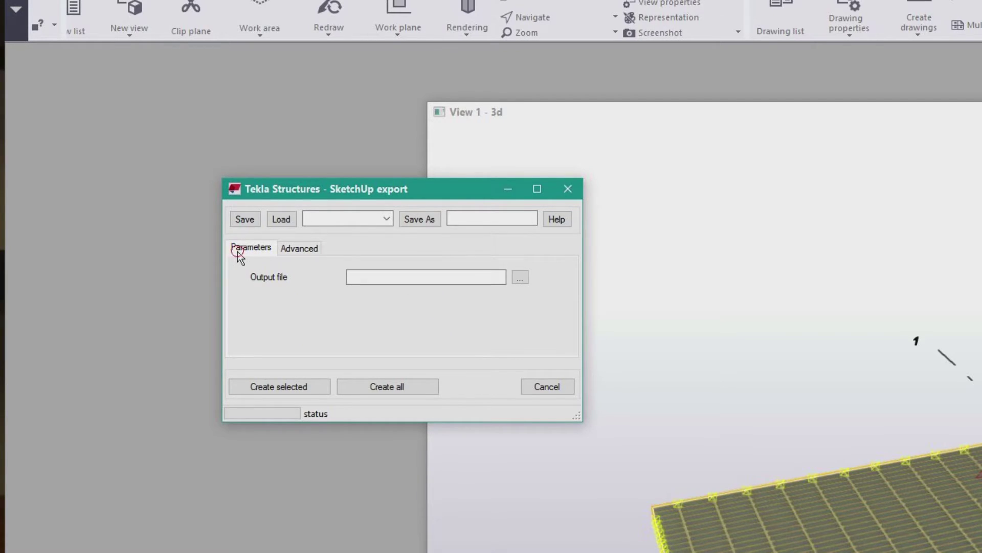
- Export the selected grating parts to SketchUp with the output file GRTG_19W4_1.5X31
left_click(469, 276)
type("GRTG_19W4_1.5X3")
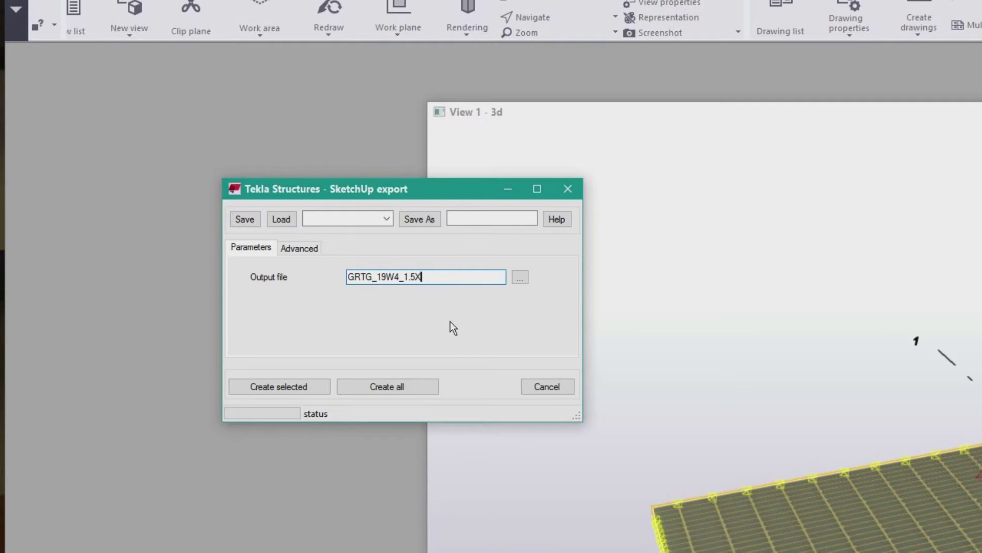
type("1")
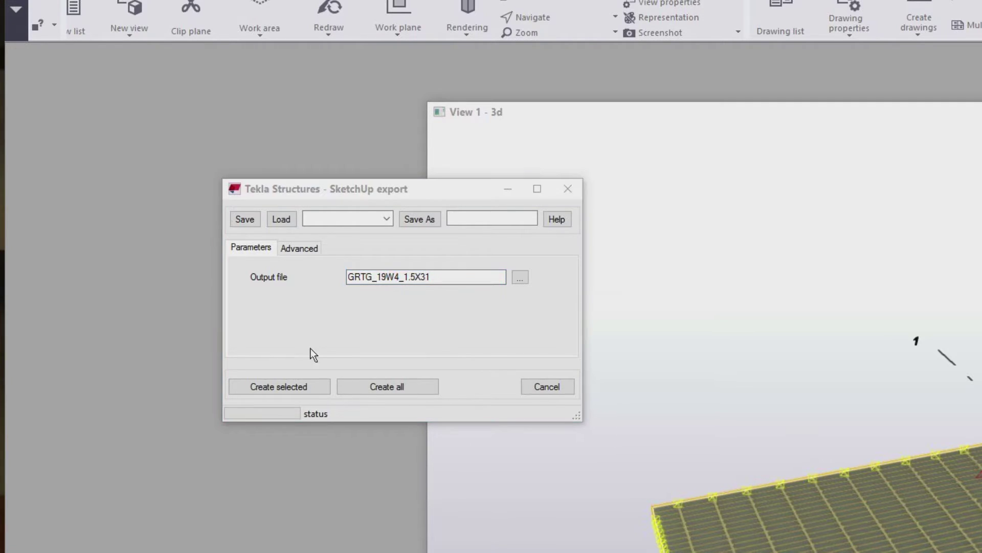
left_click(285, 381)
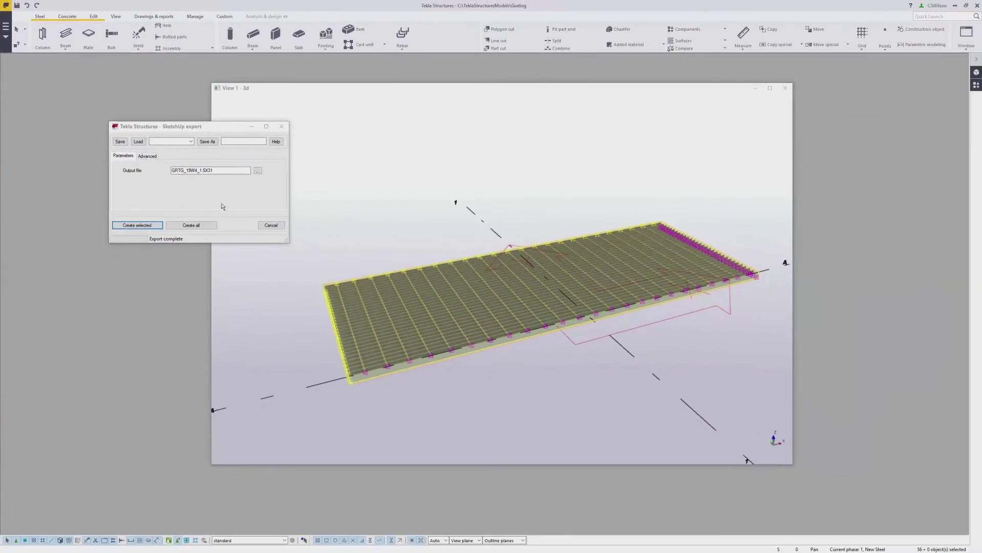
- Open the PLAN AT EL. view of the grating and delete the uppermost bearing bar
left_click(498, 394)
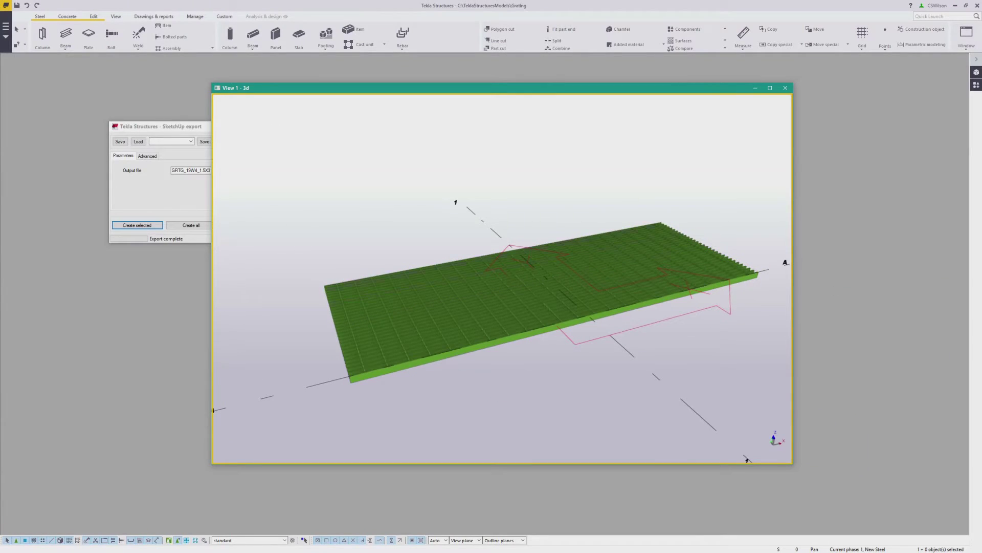
key("ctrl+i")
double_click(946, 92)
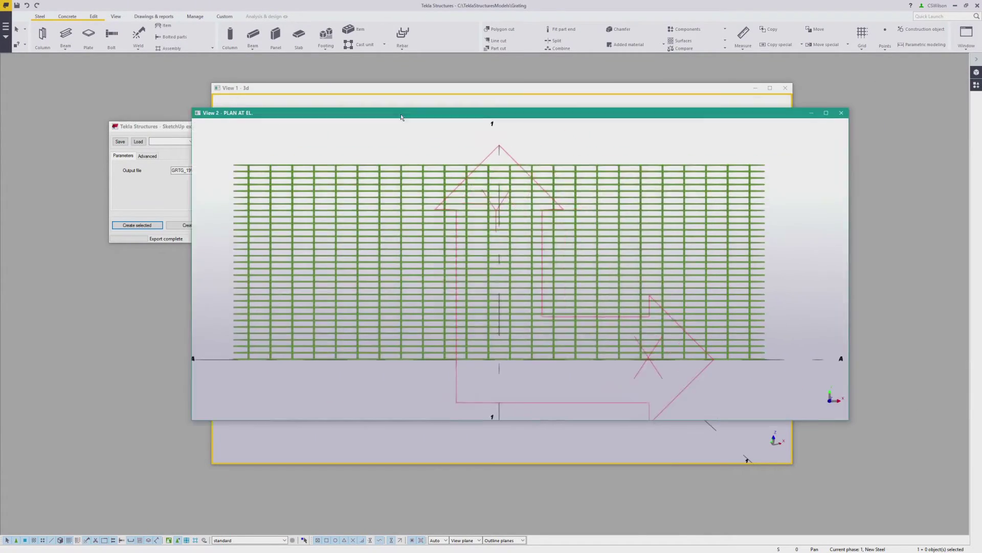
left_click_drag(412, 112, 411, 122)
left_click(458, 174)
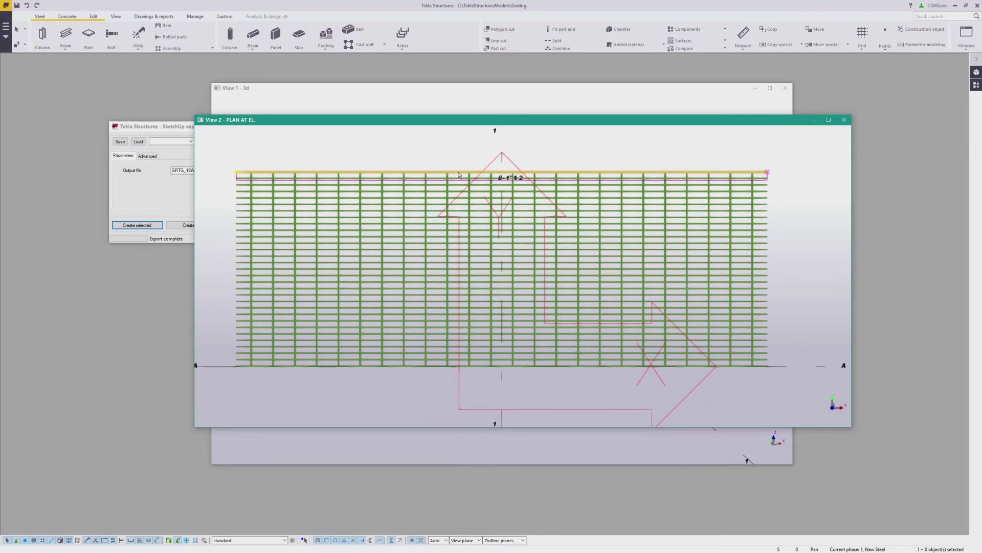
right_click(459, 172)
left_click(501, 249)
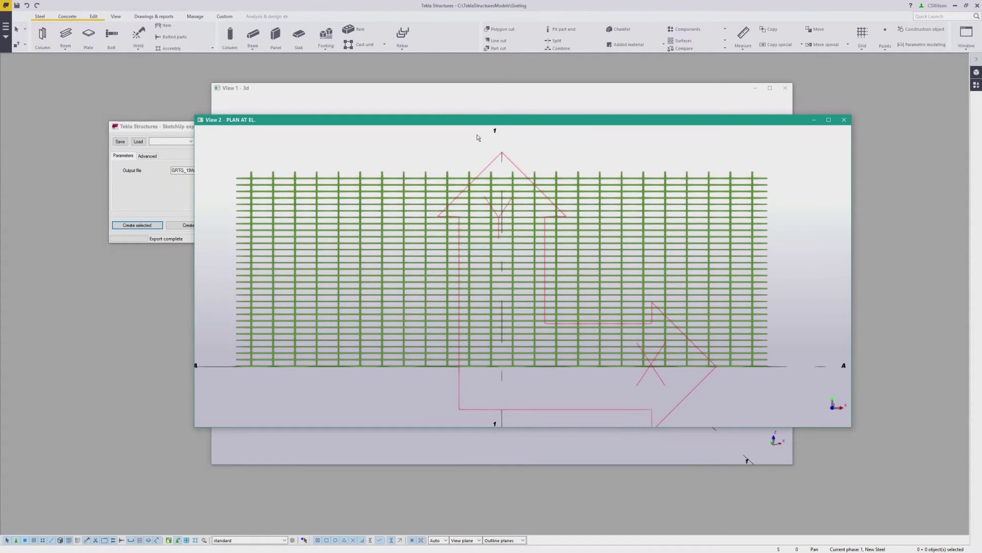
- Fit the upper ends of all the cross bars to a line along the uppermost remaining bearing bar
left_click(561, 29)
left_click_drag(767, 160, 246, 178)
scroll(246, 178, "up", 4)
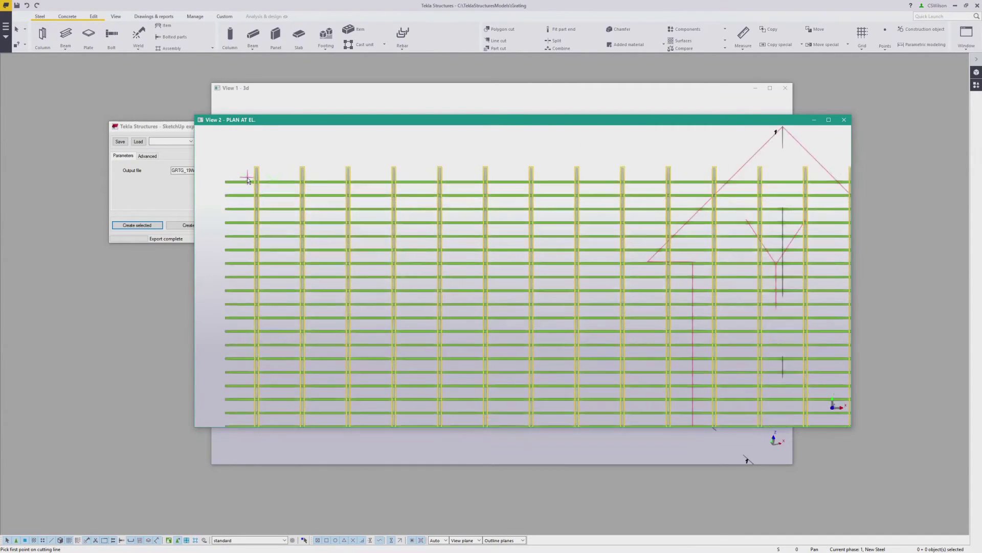
left_click(246, 179)
scroll(246, 179, "down", 6)
scroll(515, 179, "up", 6)
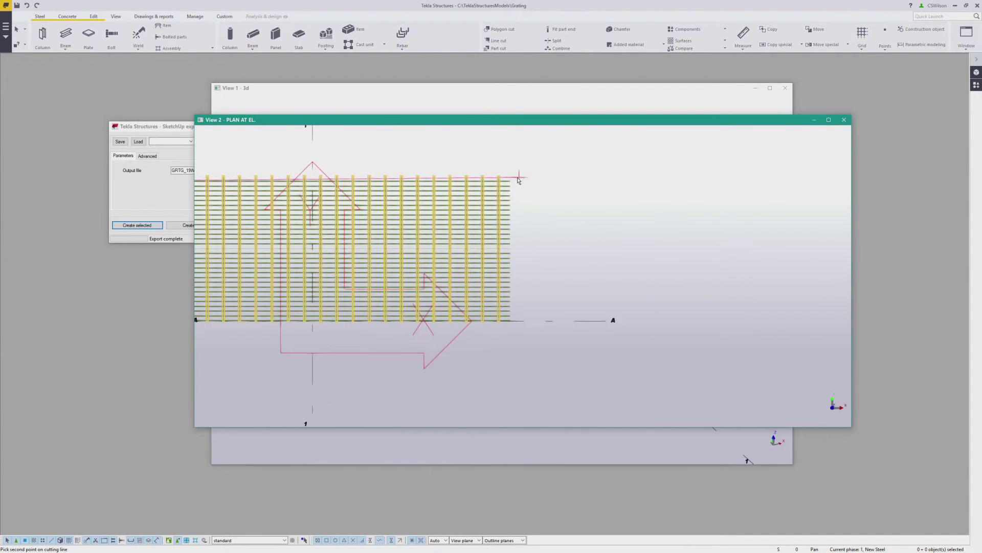
left_click(504, 185)
scroll(504, 185, "down", 6)
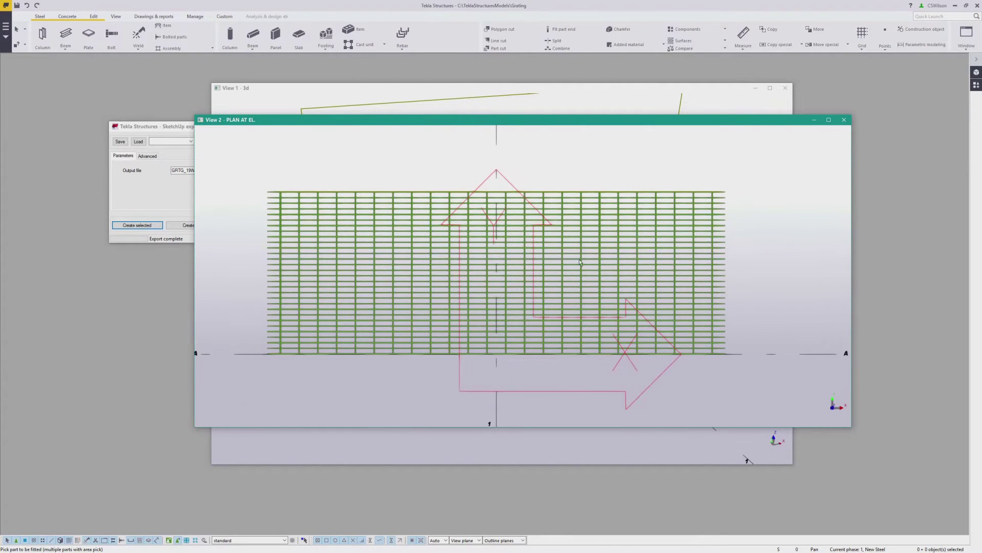
- Select the shortened grating panel and export it to SketchUp with the output file GRTG_19W4_1.5X30
key("super+shift+Right")
left_click(462, 289)
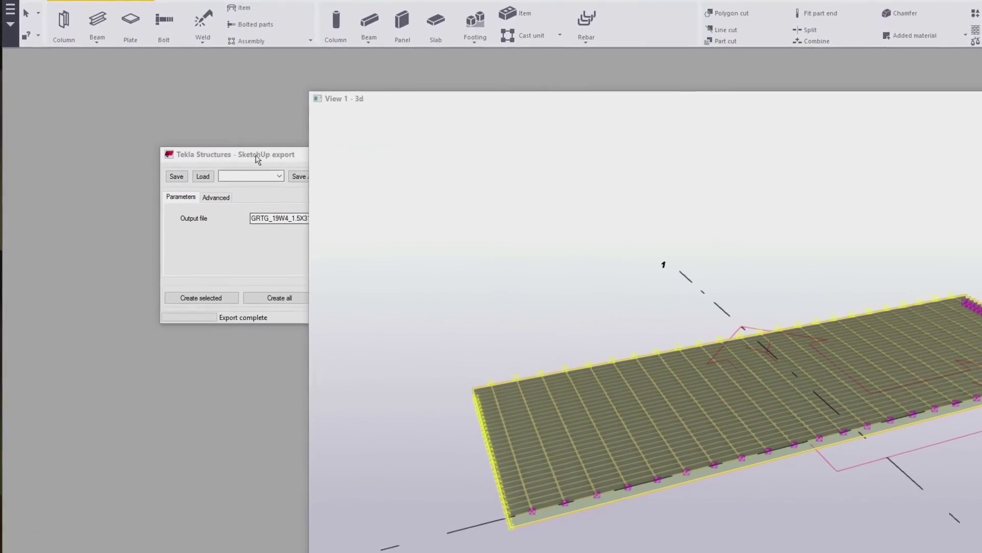
left_click(258, 156)
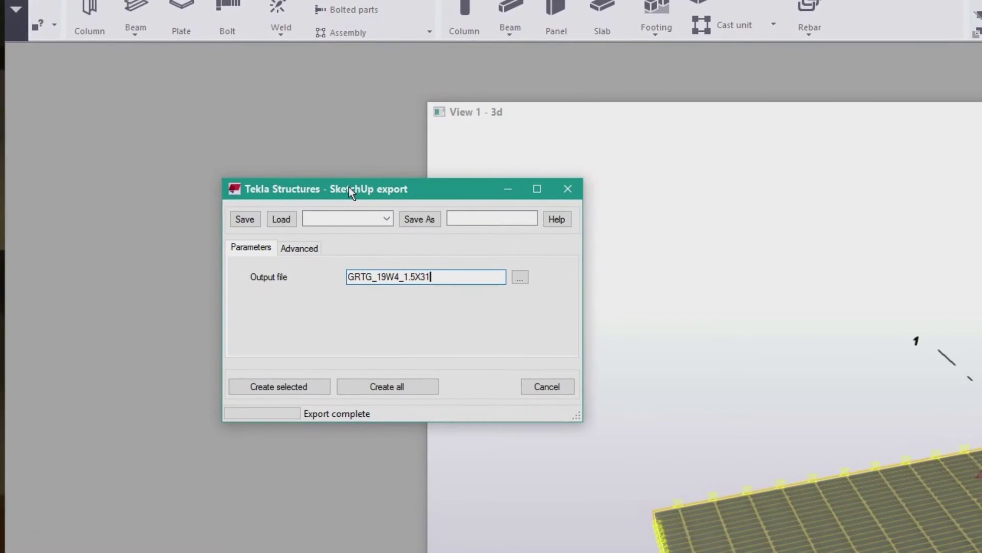
key("BackSpace")
type("0")
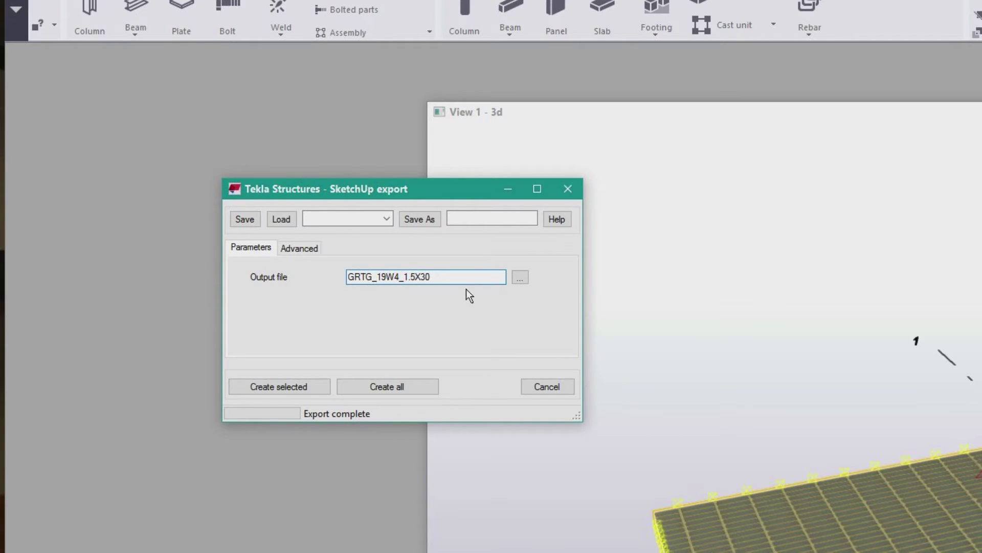
left_click(279, 385)
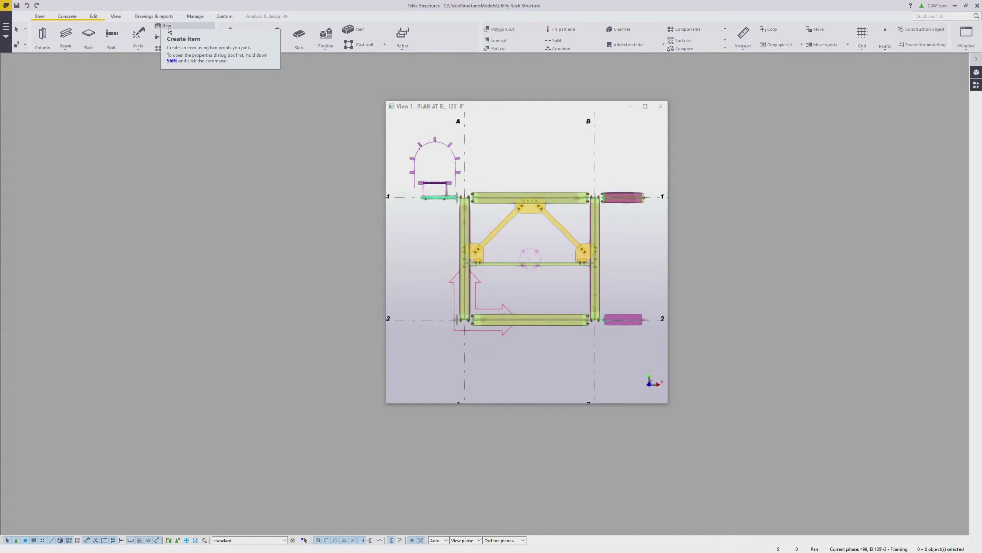
- In the Utility Rack Structure model, start creating a steel item with its properties shown and load the GRATING settings
left_click(169, 28, "shift")
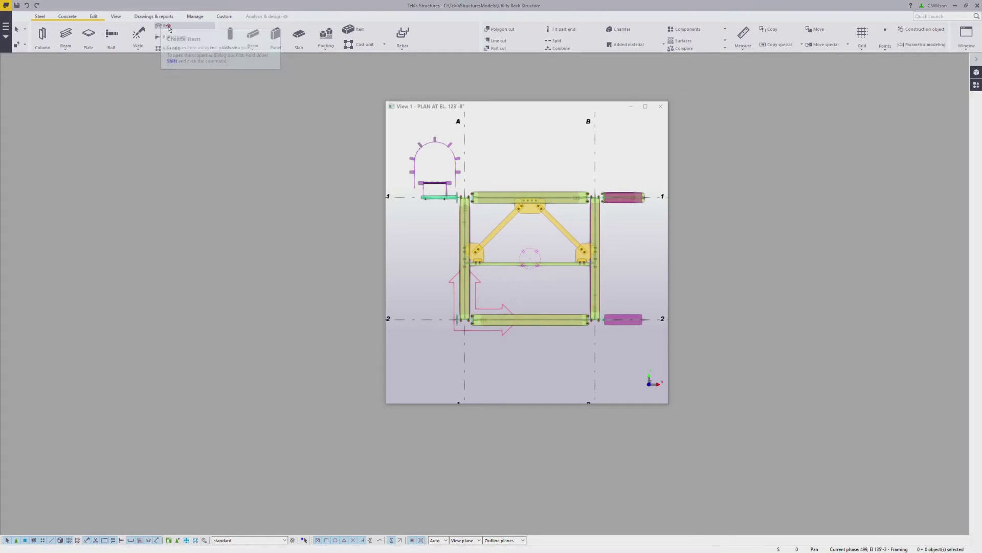
left_click(777, 135)
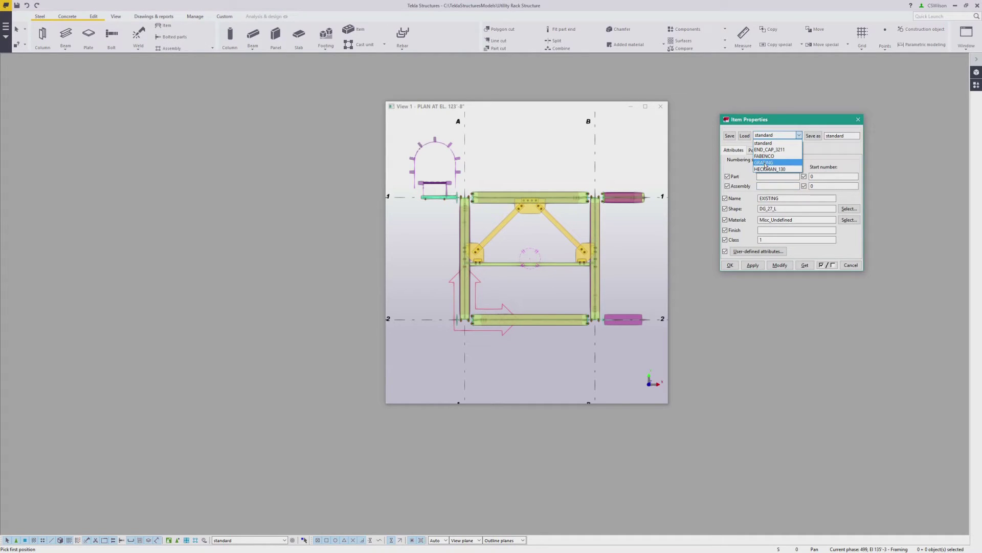
left_click(765, 163)
left_click(744, 136)
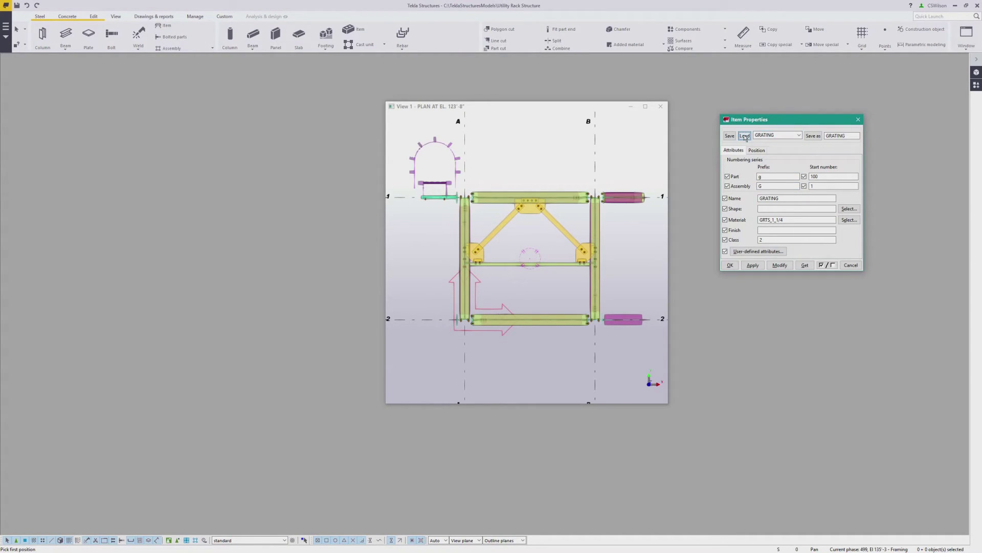
- Import GRTG_19W4_1.5X31.skp into the shape catalog and assign the GRTG_19W4_1.5X31 shape to the item
left_click(849, 209)
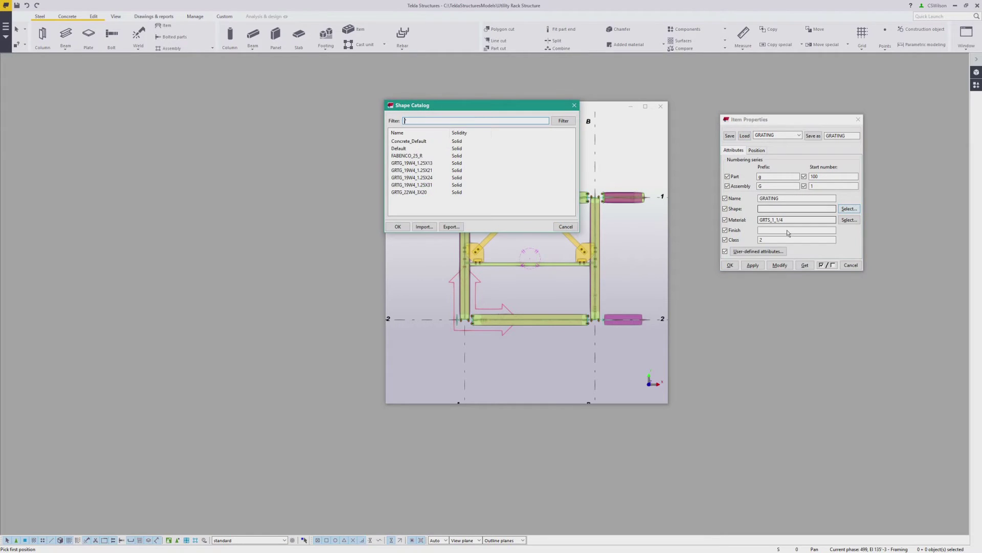
left_click(423, 227)
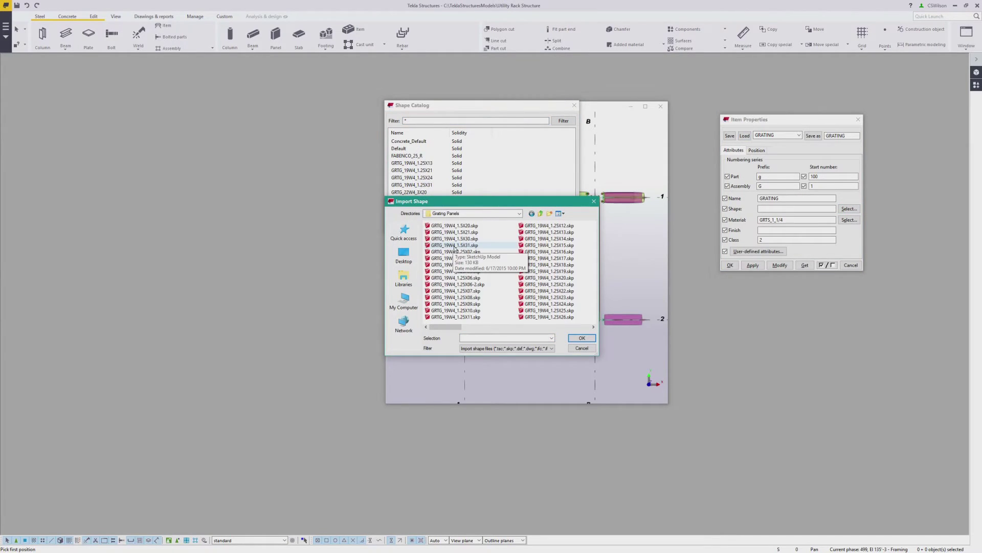
left_click(454, 246)
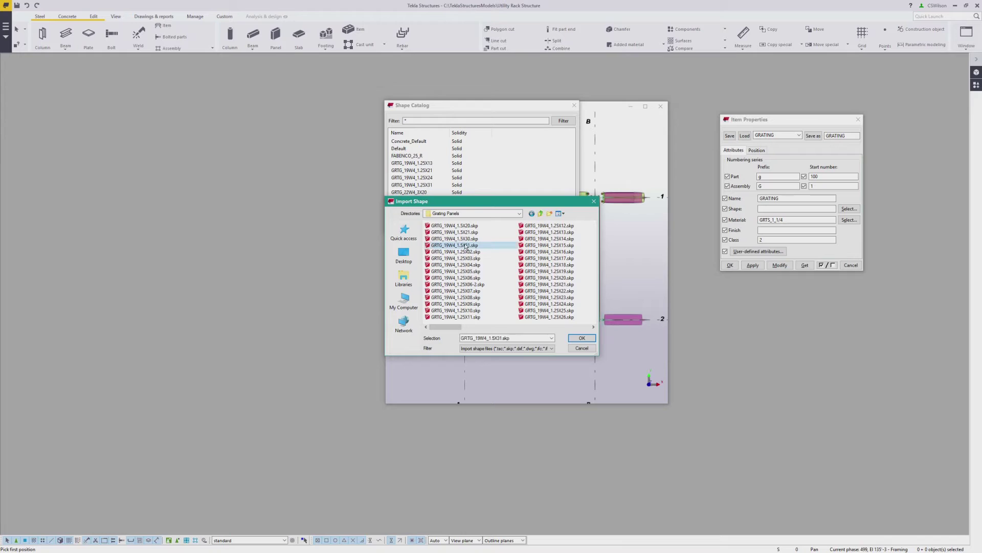
left_click(581, 338)
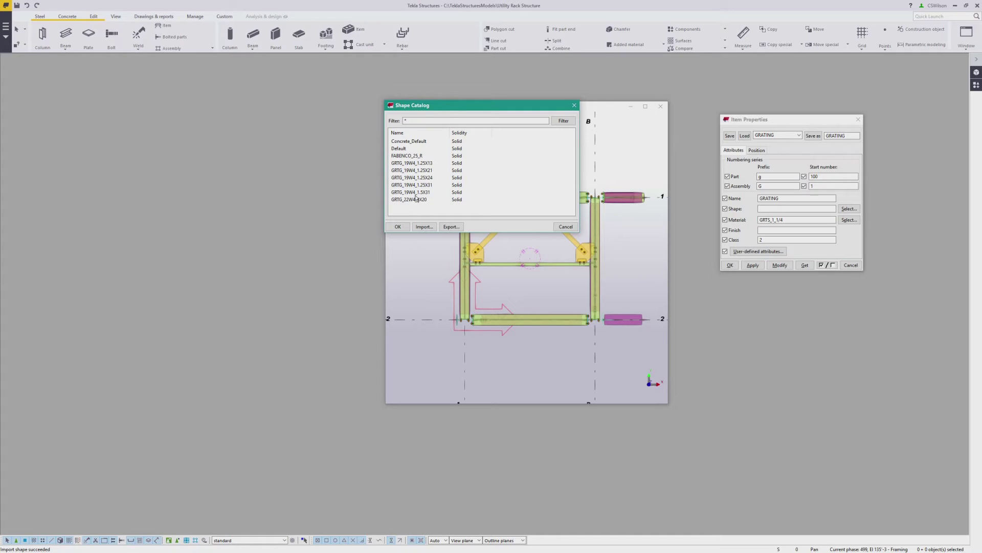
left_click(415, 193)
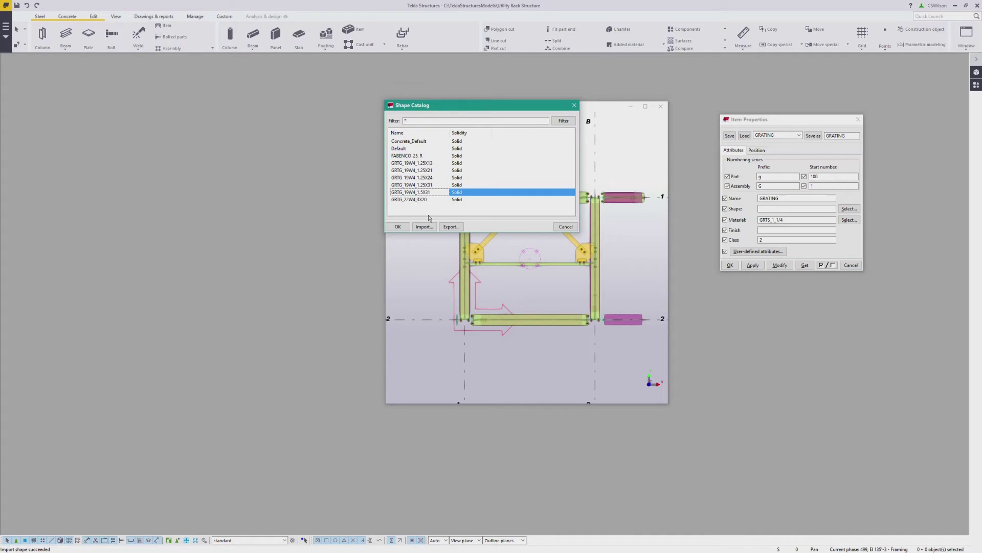
left_click(398, 227)
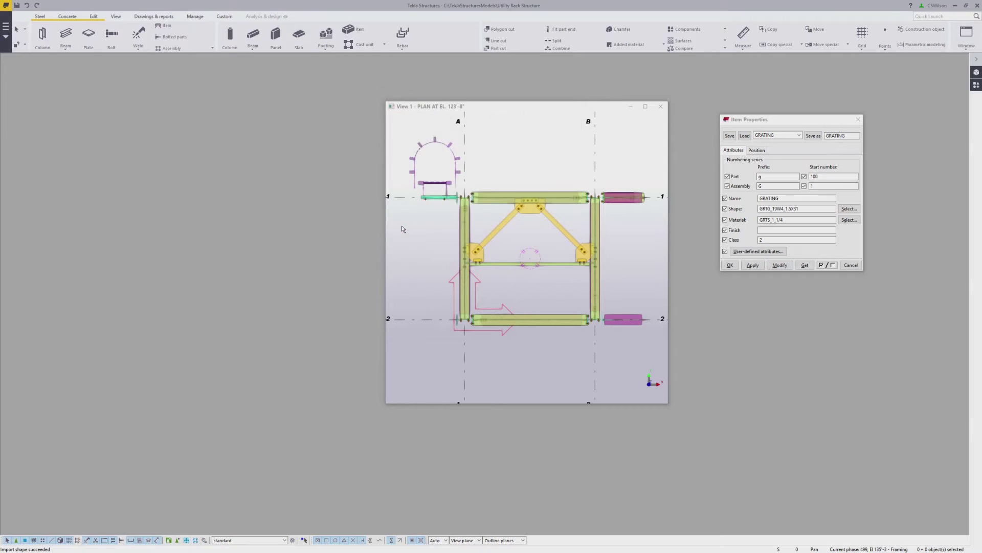
- Set the item's material to GRTS_1_1/2 and place the grating panel from the grid line 1 beam between grids A and B
double_click(805, 208)
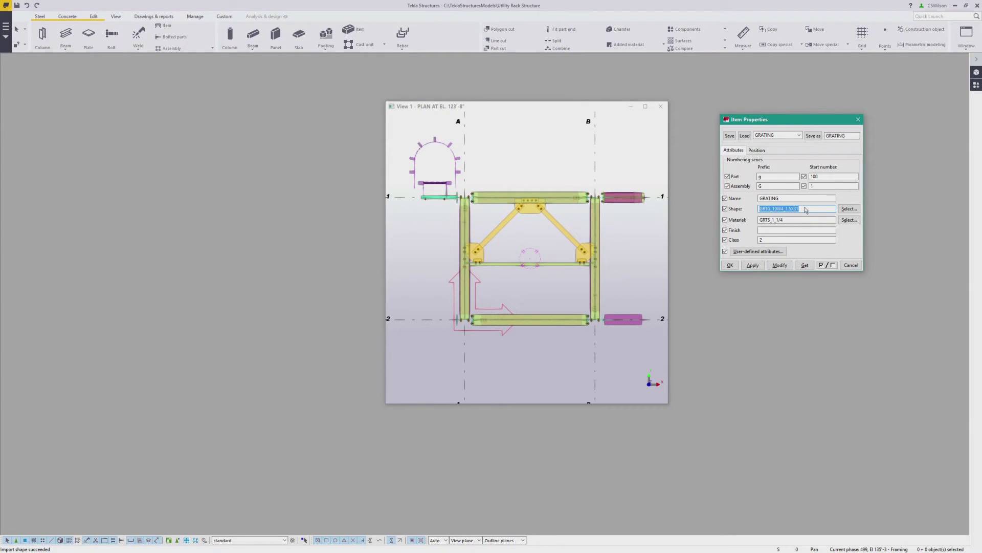
double_click(818, 220)
type("GRTS_1_1/2")
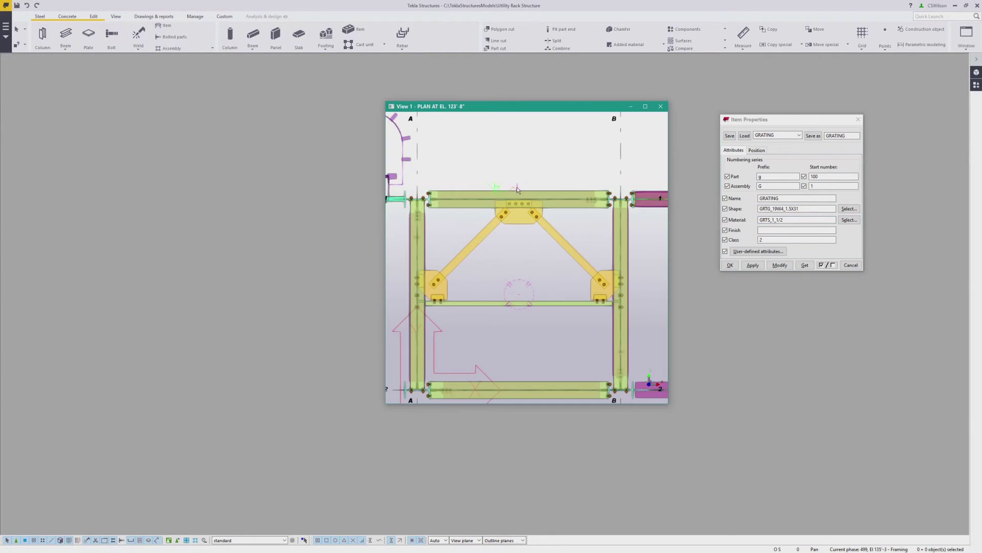
scroll(514, 191, "up", 2)
left_click(519, 190)
left_click(549, 195)
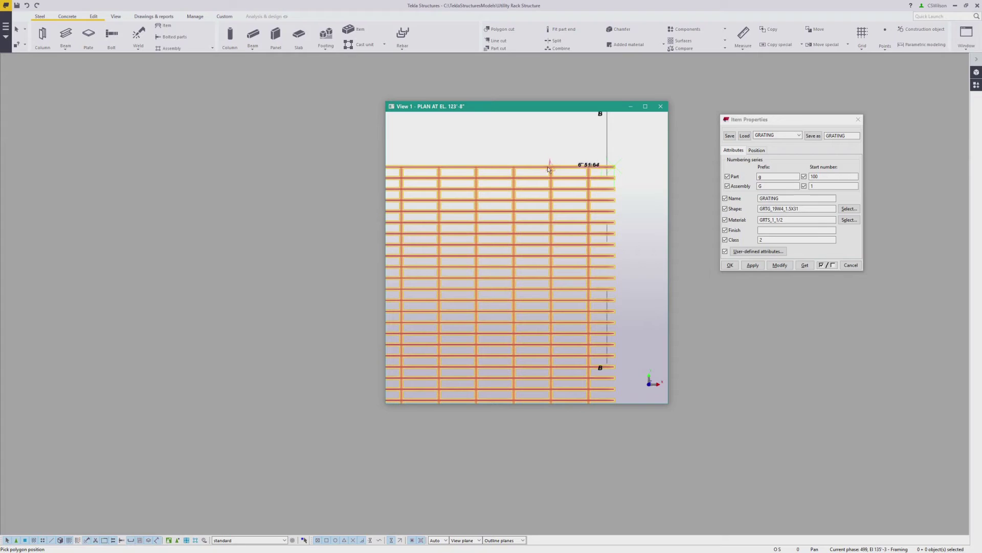
- Cut a rectangular notch about 9" wide from the grating corner near grid B with a polygon cut and inspect it in 3D
left_click(534, 167)
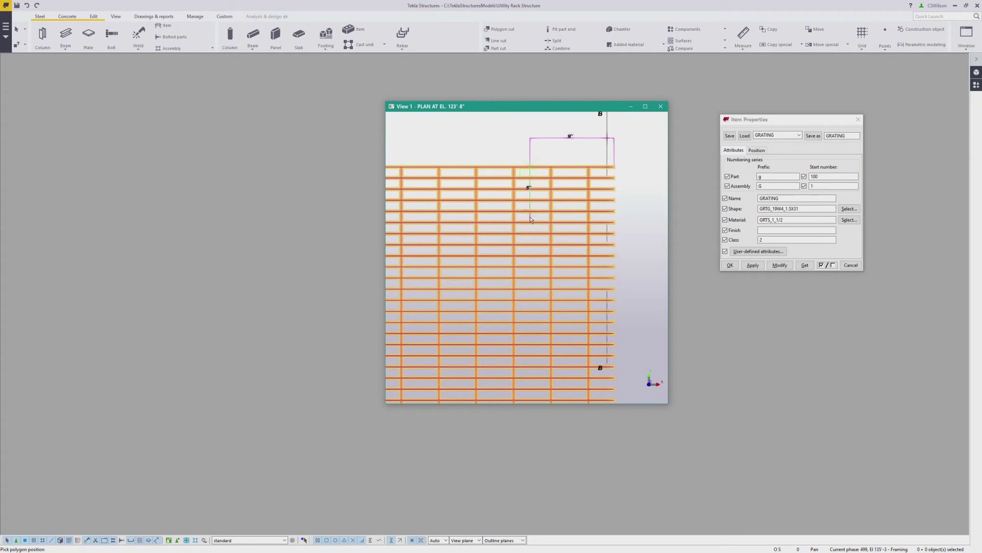
left_click(613, 224)
middle_click(618, 202)
key("ctrl+p")
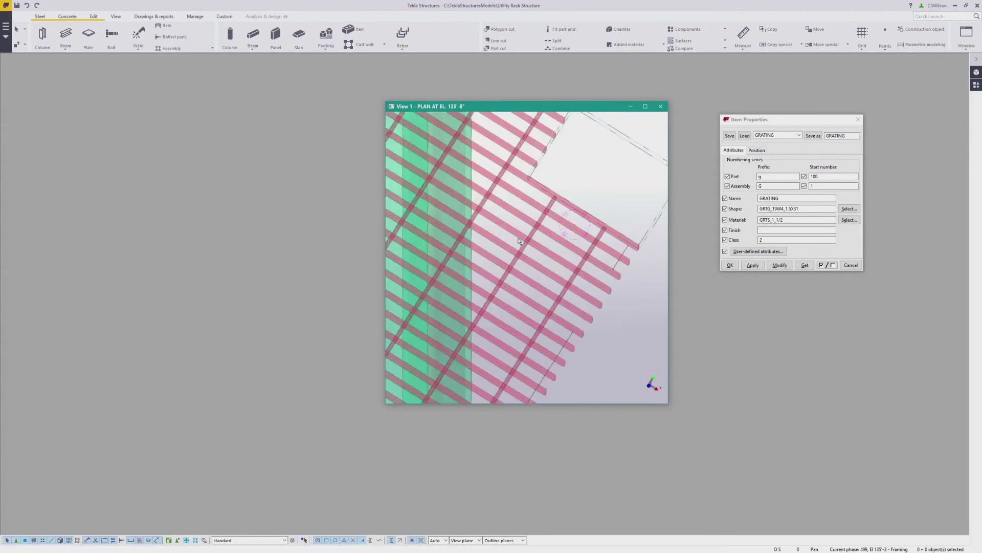
middle_click_drag(496, 145, 468, 224, "ctrl")
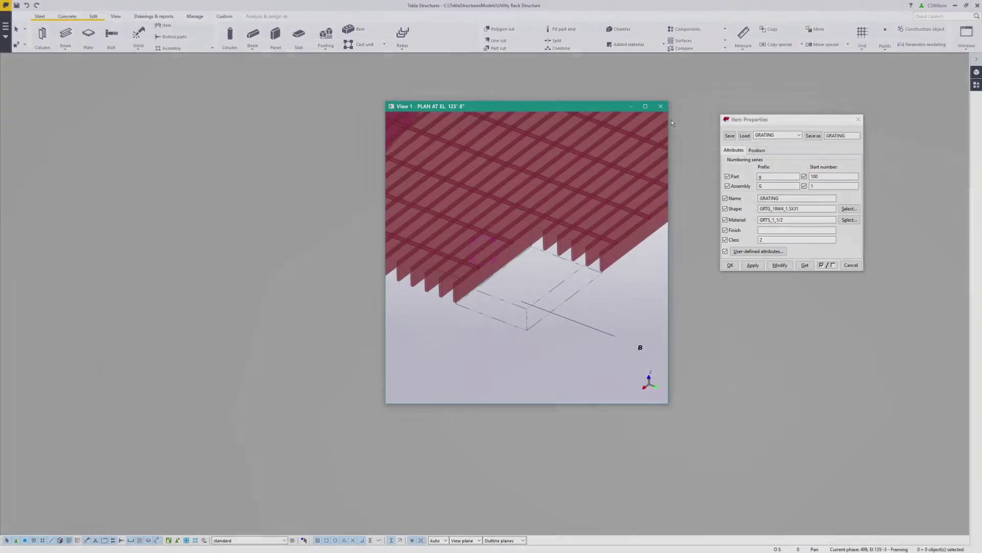